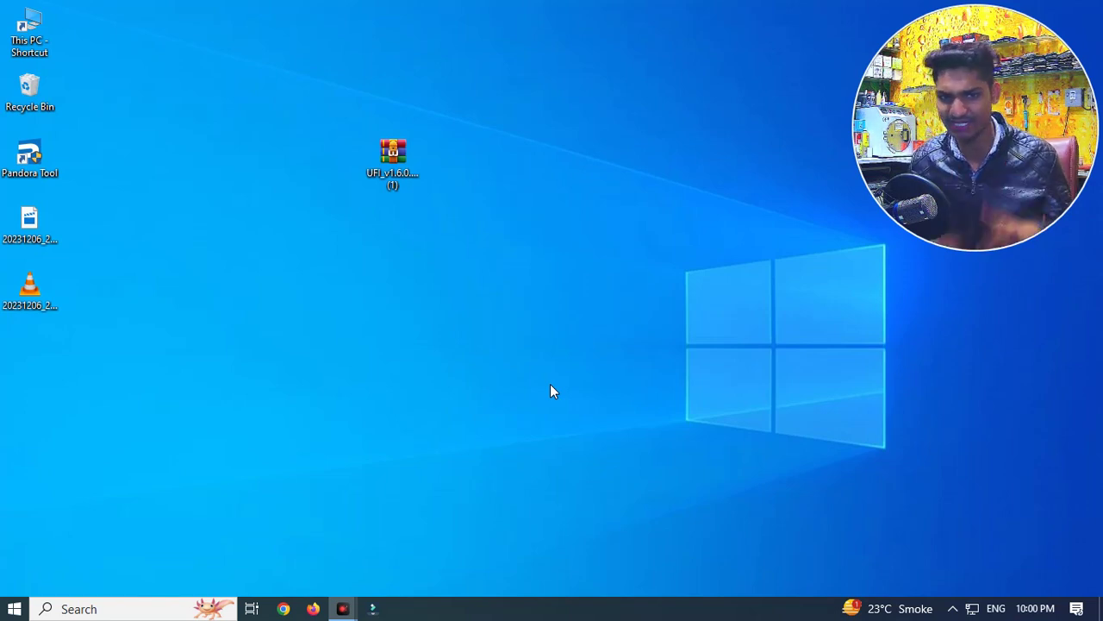
{"action": "left_click", "coordinate": [384, 163]}
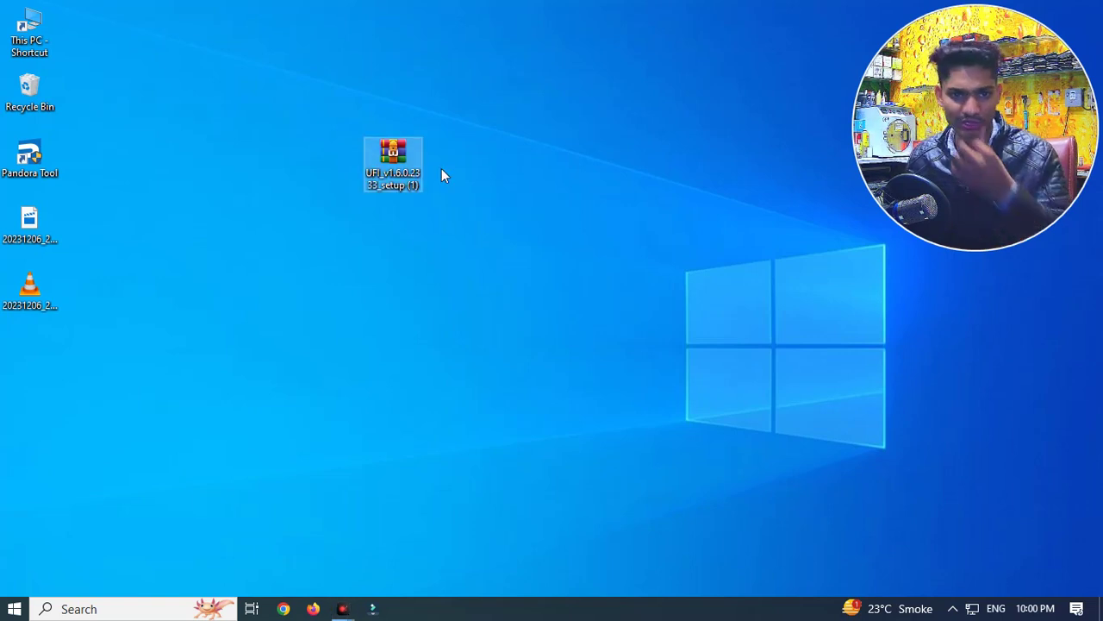
{"action": "double_click", "coordinate": [394, 160]}
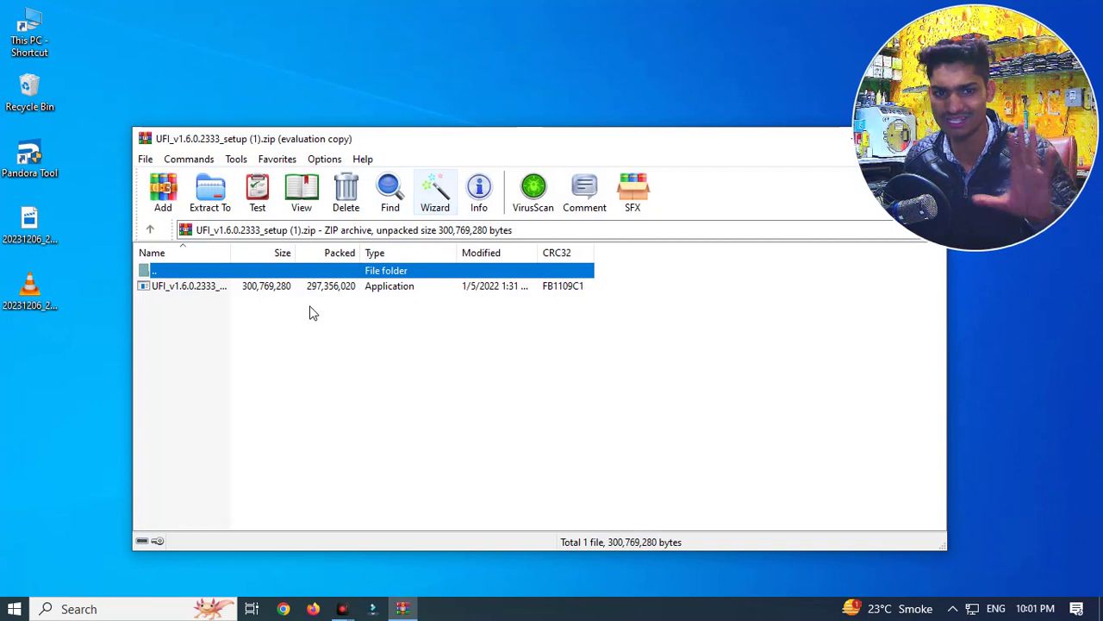
{"action": "double_click", "coordinate": [160, 287]}
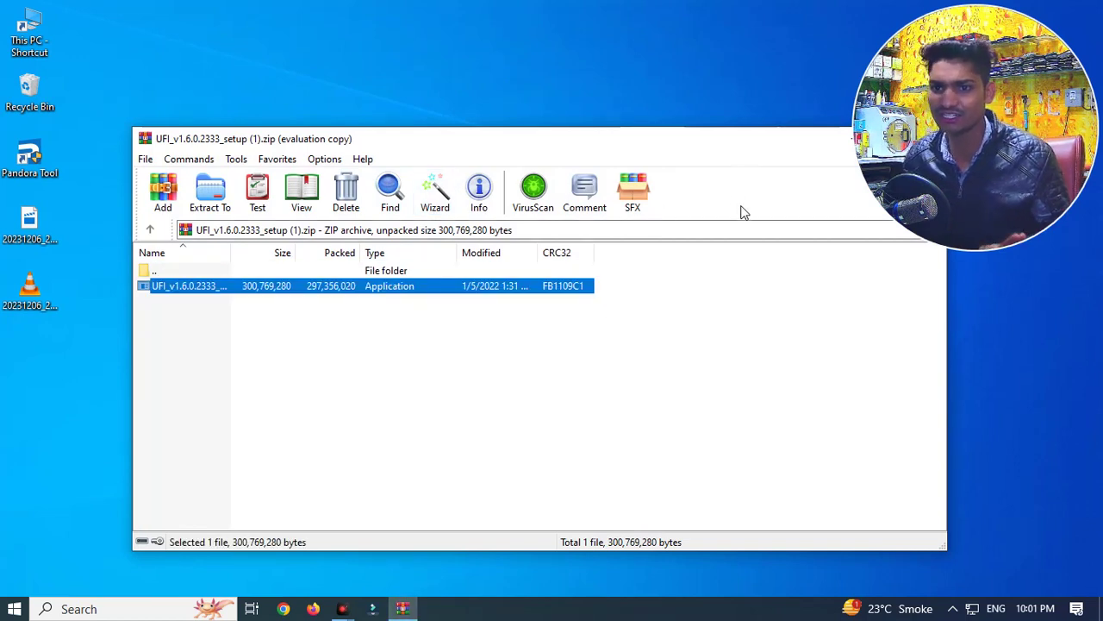
{"action": "left_click_drag", "start_coordinate": [717, 143], "coordinate": [609, 61]}
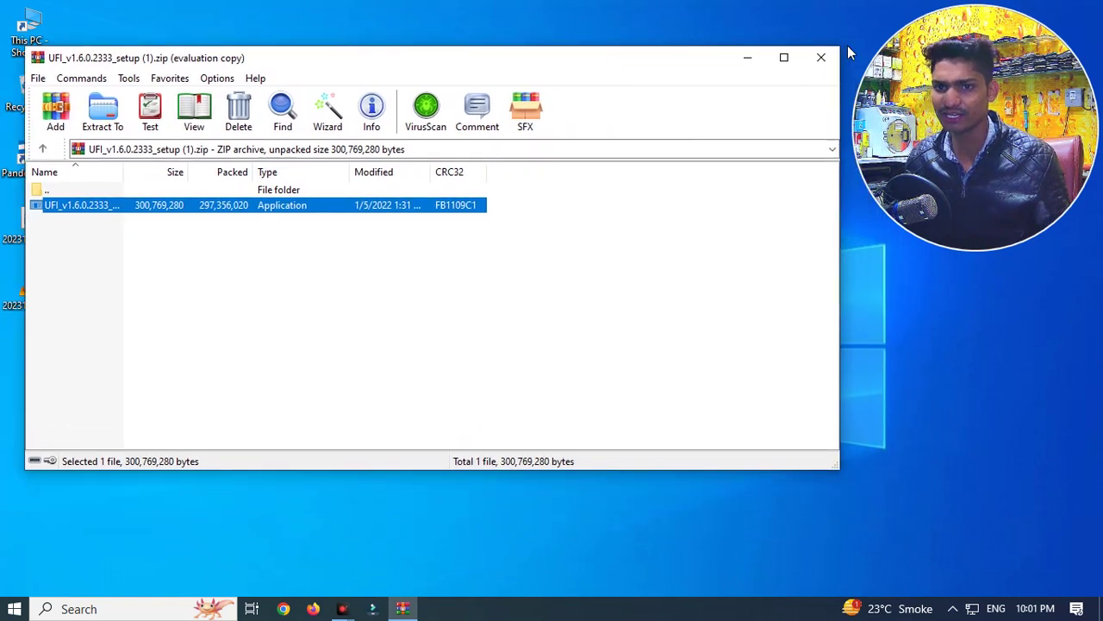
{"action": "left_click", "coordinate": [814, 62]}
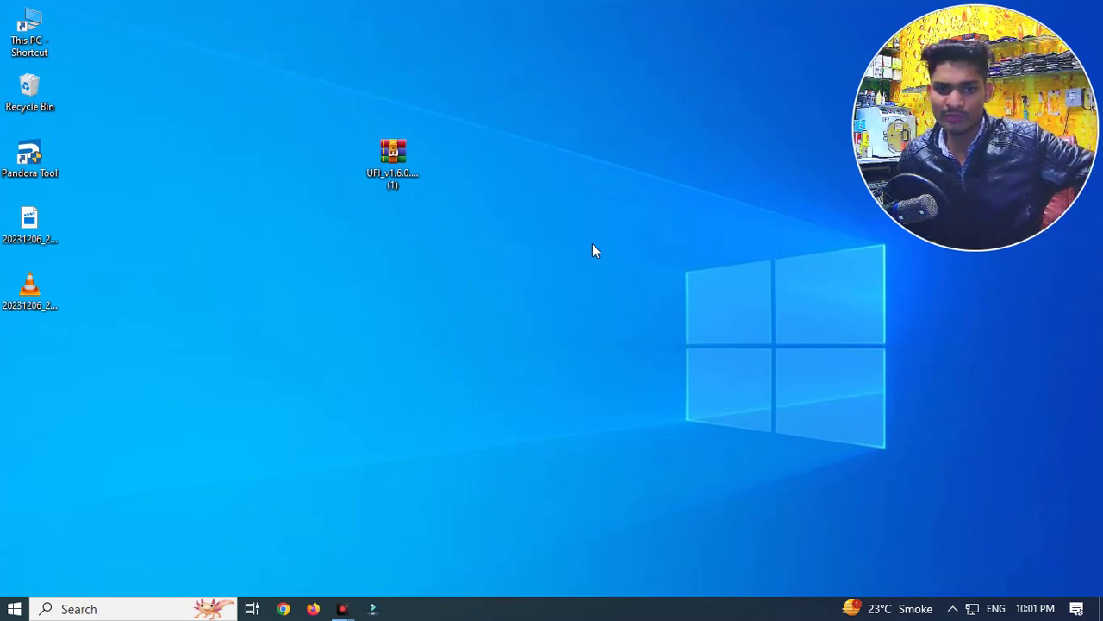
{"action": "right_click", "coordinate": [567, 118]}
{"action": "left_click", "coordinate": [592, 164]}
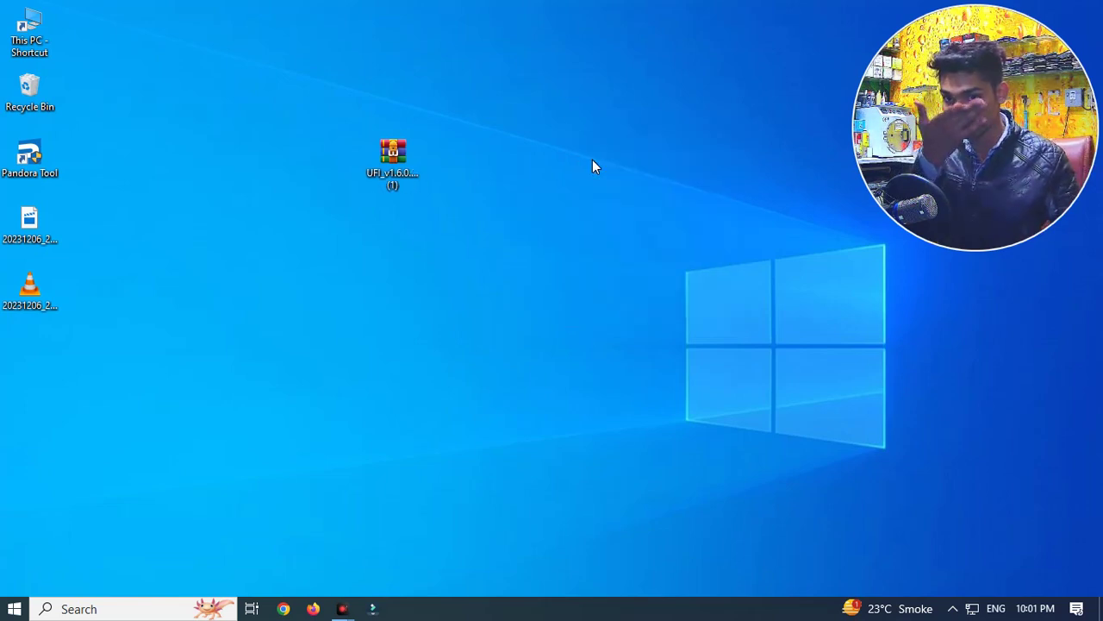
Launch the setup application from the UFI_v1.6.0.2333_setup archive, leaving only one setup wizard open.
{"action": "double_click", "coordinate": [379, 160]}
{"action": "double_click", "coordinate": [406, 181]}
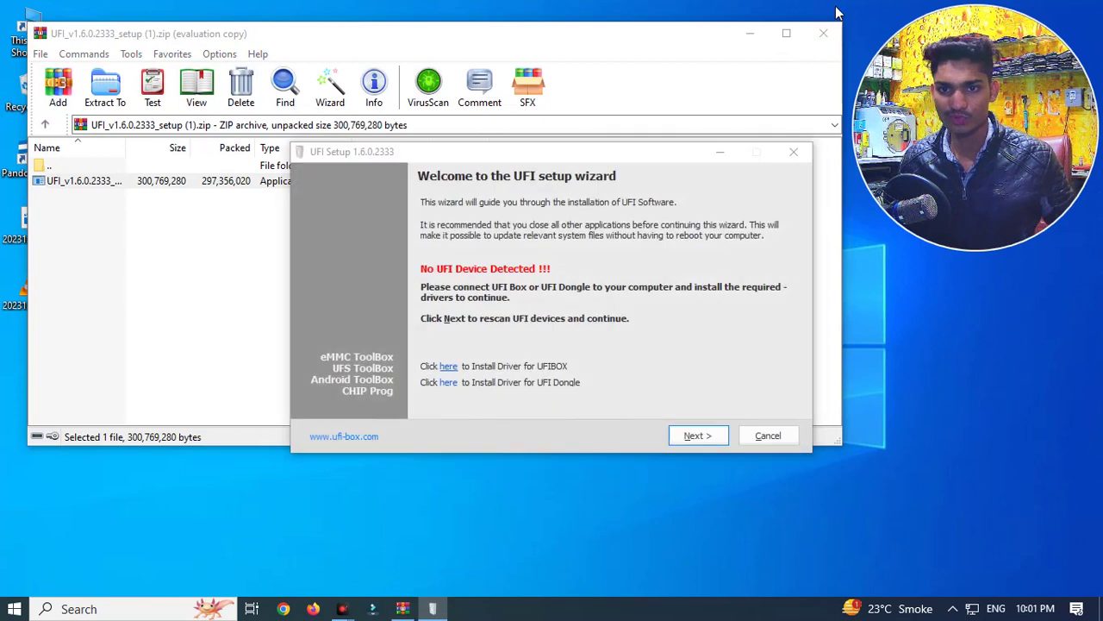
{"action": "left_click", "coordinate": [819, 31]}
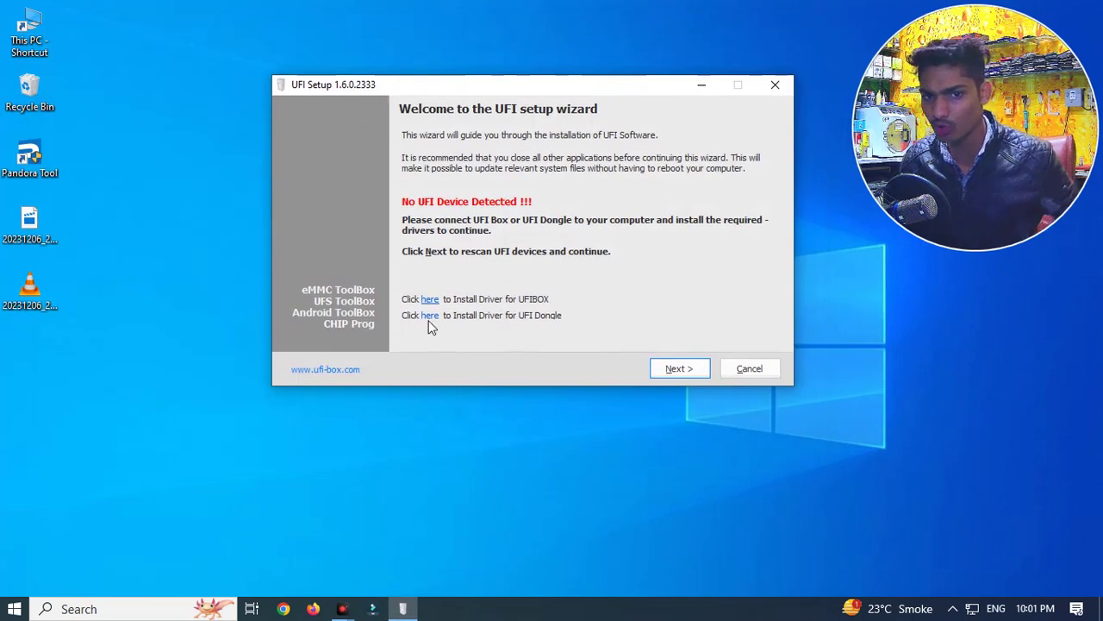
{"action": "left_click", "coordinate": [435, 318]}
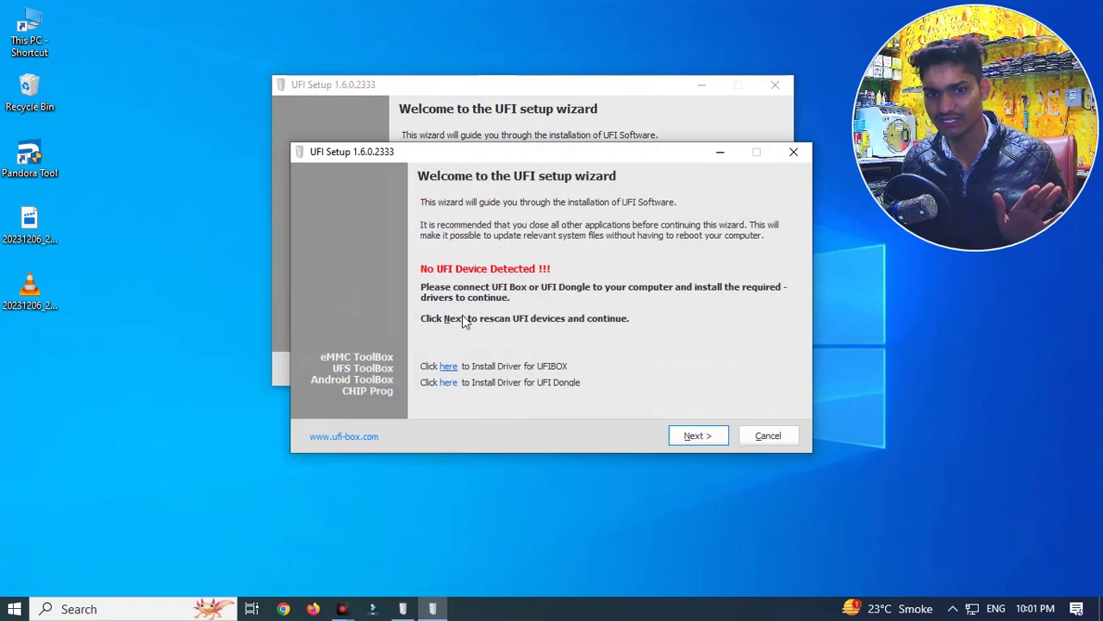
{"action": "left_click", "coordinate": [793, 152]}
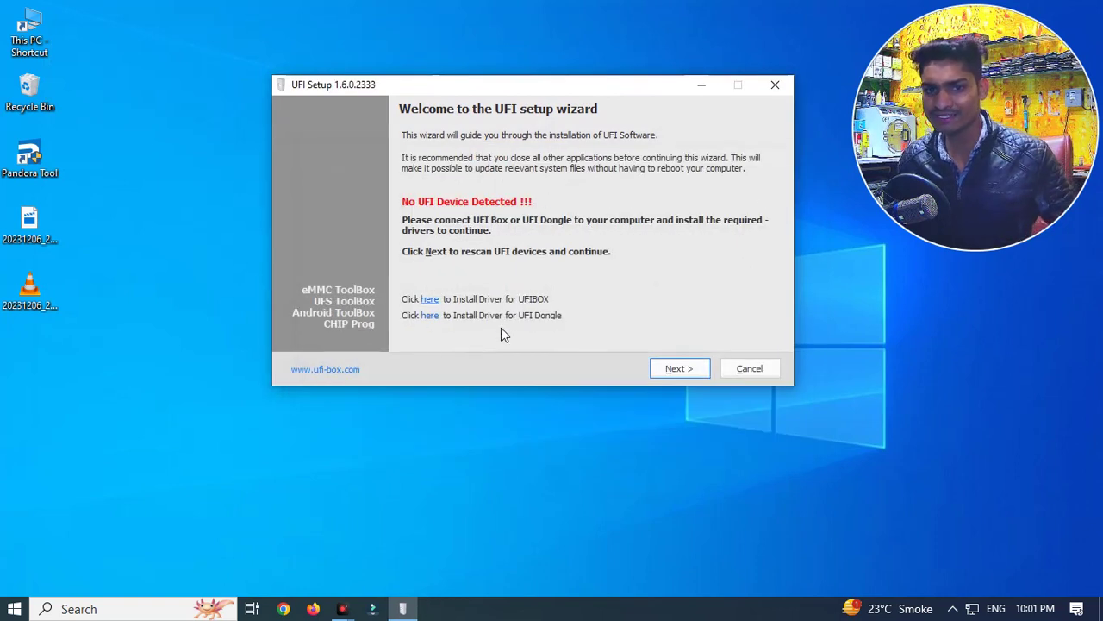
Install the UFIBOX driver from the setup wizard, allowing the zegobit device software.
{"action": "left_click", "coordinate": [431, 299]}
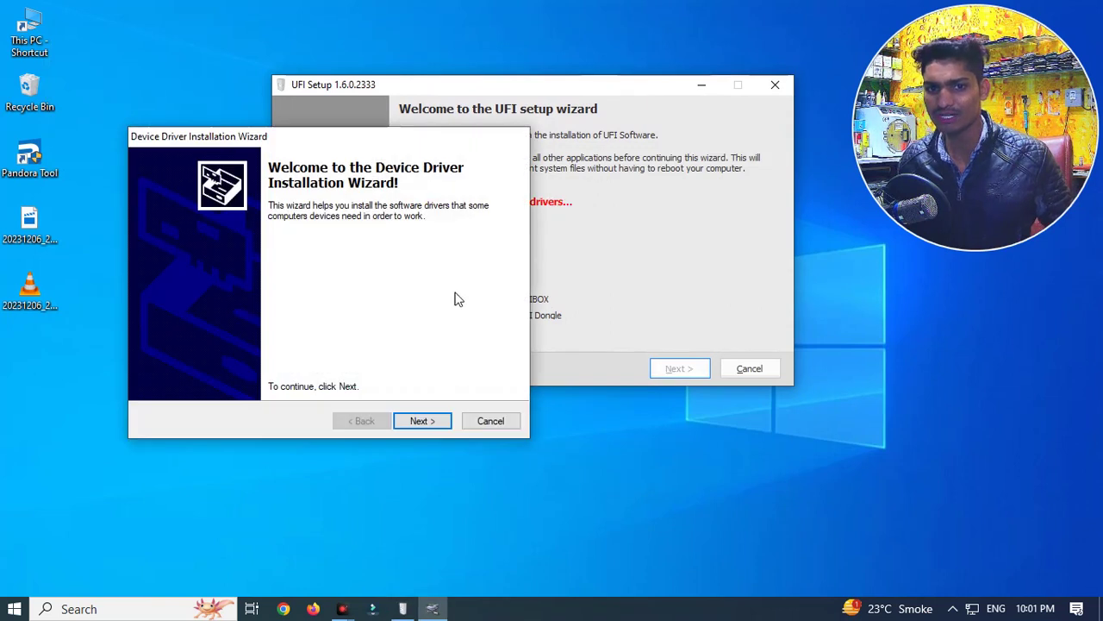
{"action": "left_click", "coordinate": [422, 421]}
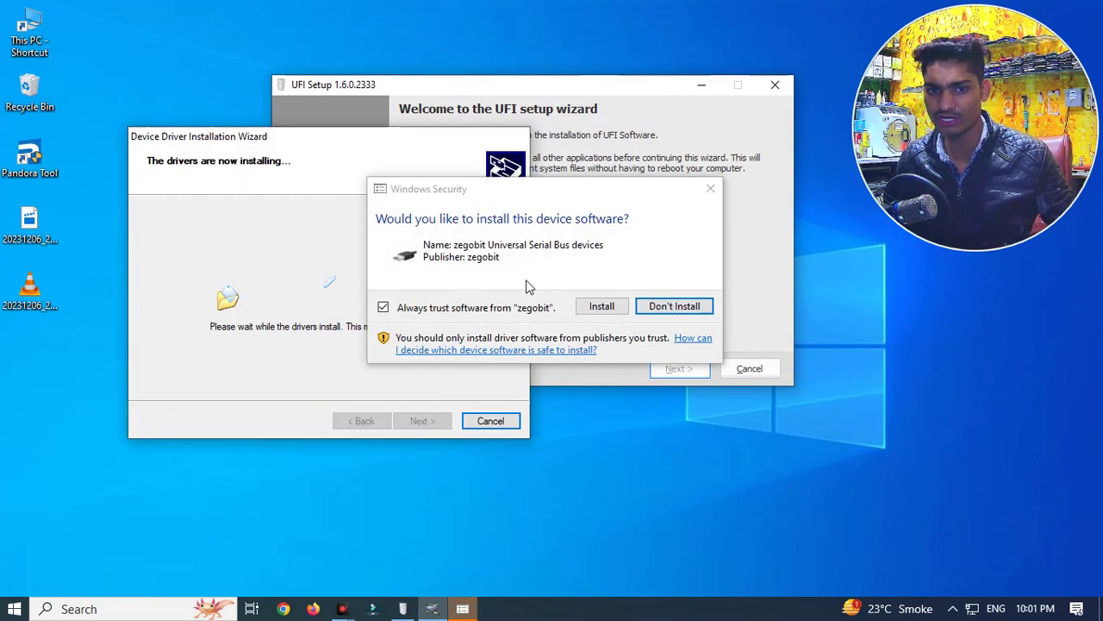
{"action": "left_click", "coordinate": [609, 373]}
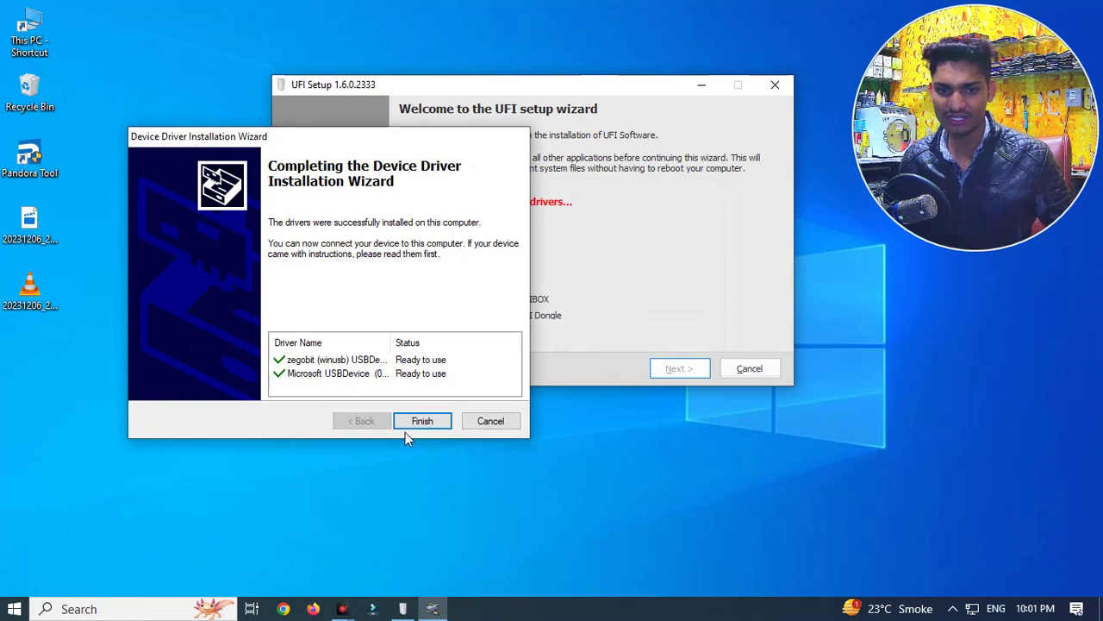
{"action": "left_click", "coordinate": [418, 424]}
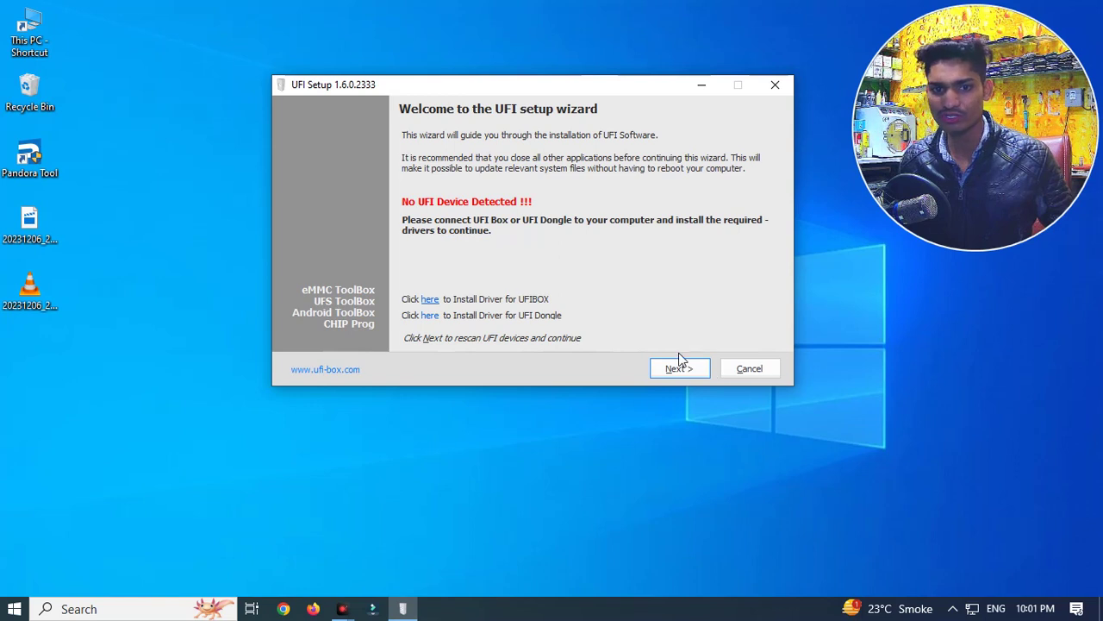
Reinstall the UFIBOX driver, rescan for UFI devices and close the setup wizard.
{"action": "left_click", "coordinate": [430, 299]}
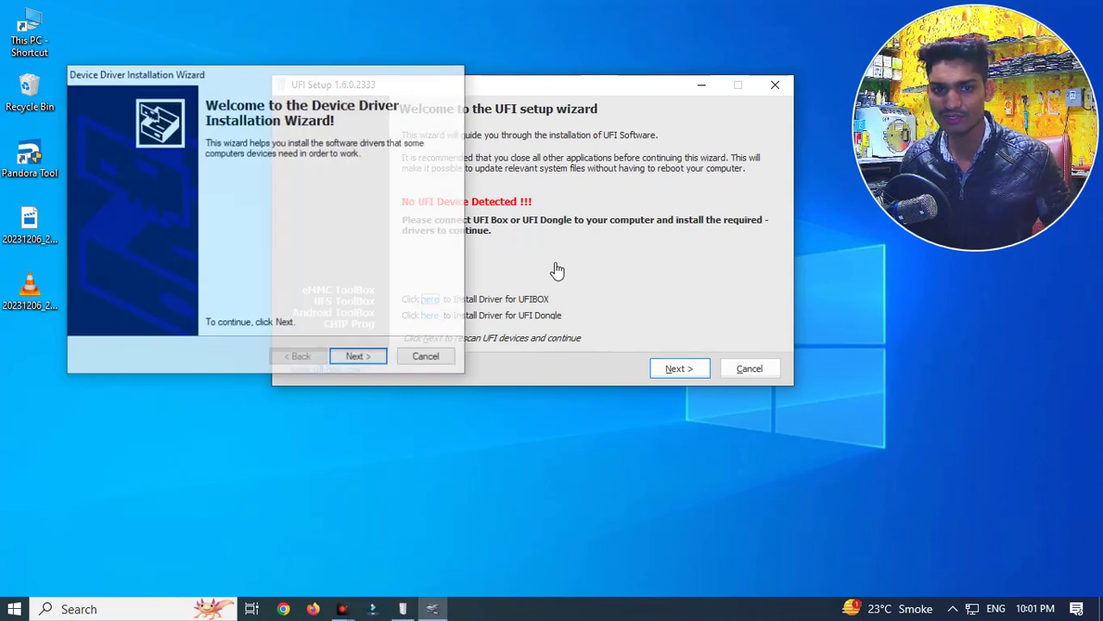
{"action": "left_click", "coordinate": [358, 354]}
{"action": "left_click", "coordinate": [373, 359]}
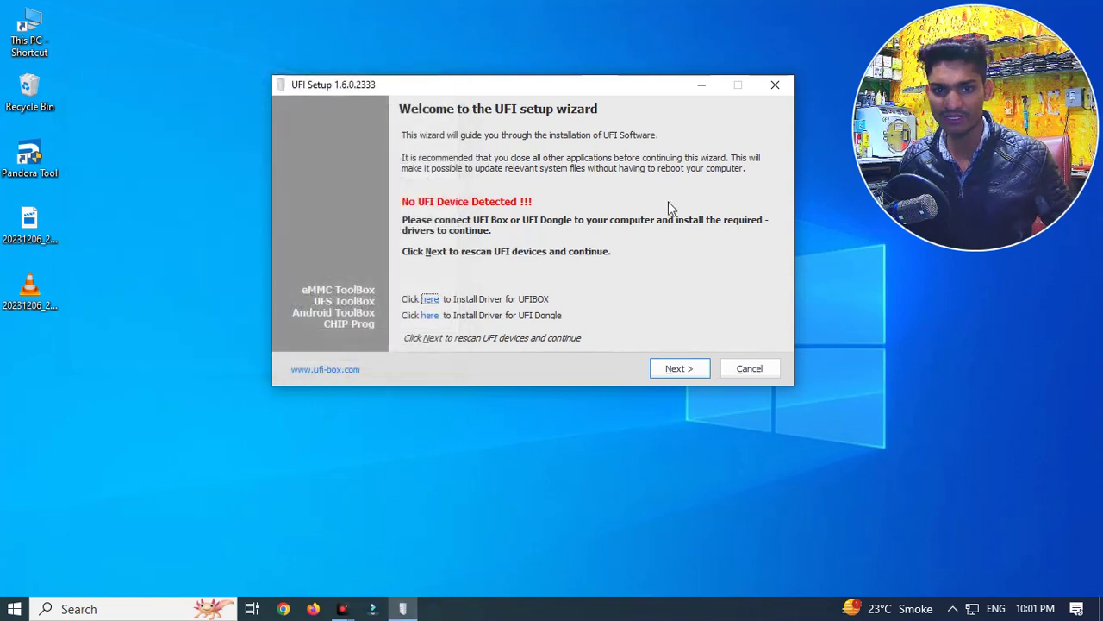
{"action": "left_click", "coordinate": [695, 370]}
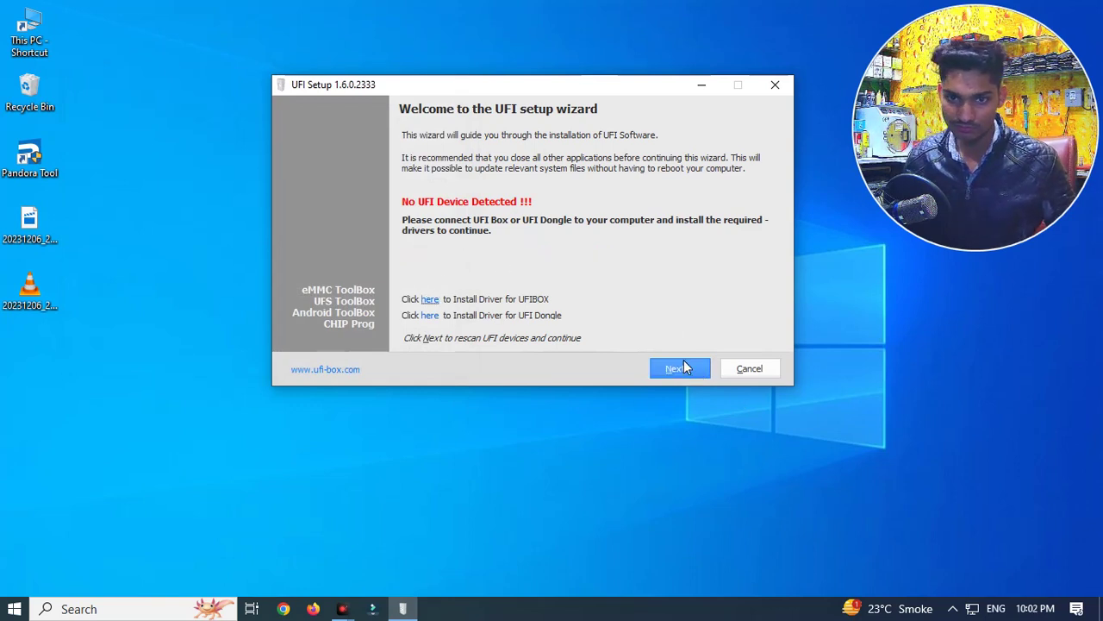
{"action": "left_click", "coordinate": [685, 368]}
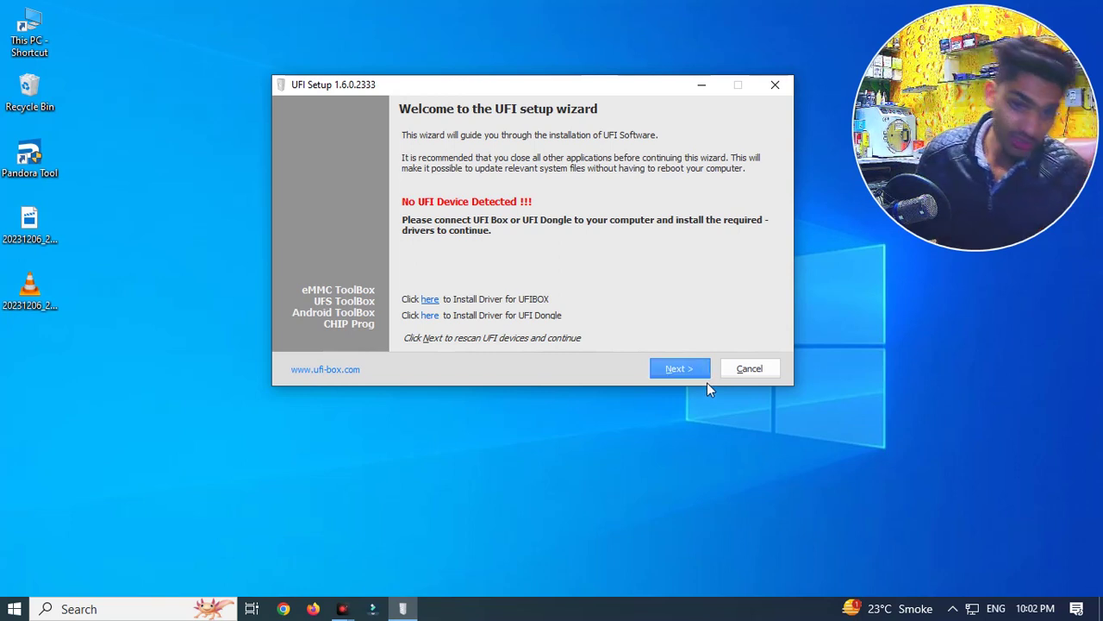
{"action": "left_click", "coordinate": [775, 85]}
Reopen the UFI_v1.6.0.2333_setup archive, relaunch its setup application and close the archive window.
{"action": "double_click", "coordinate": [394, 152]}
{"action": "double_click", "coordinate": [378, 245]}
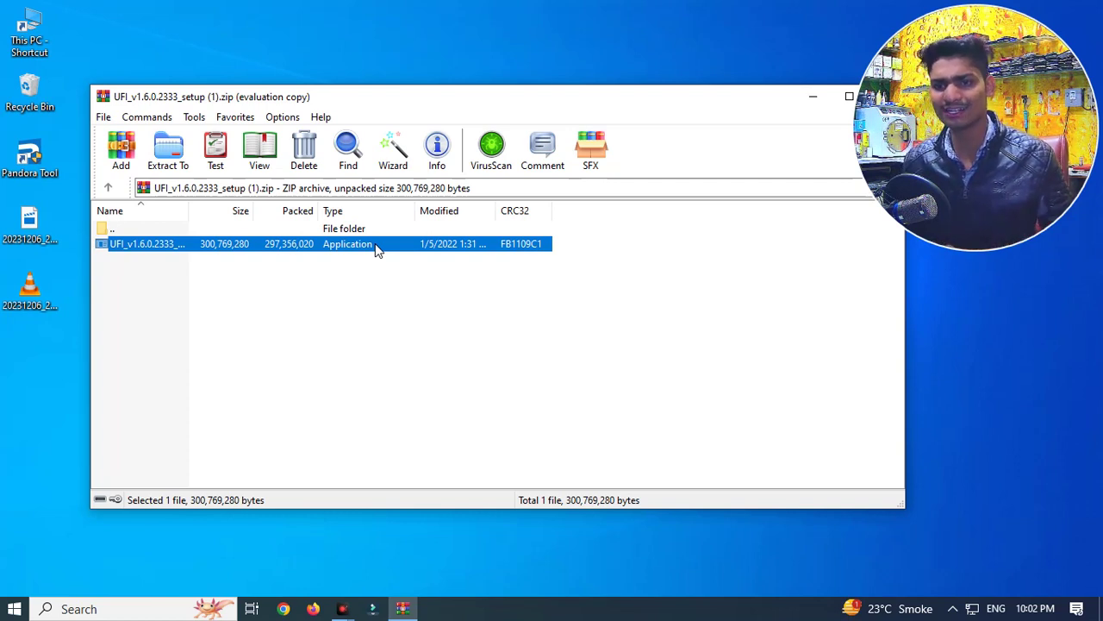
{"action": "double_click", "coordinate": [375, 253]}
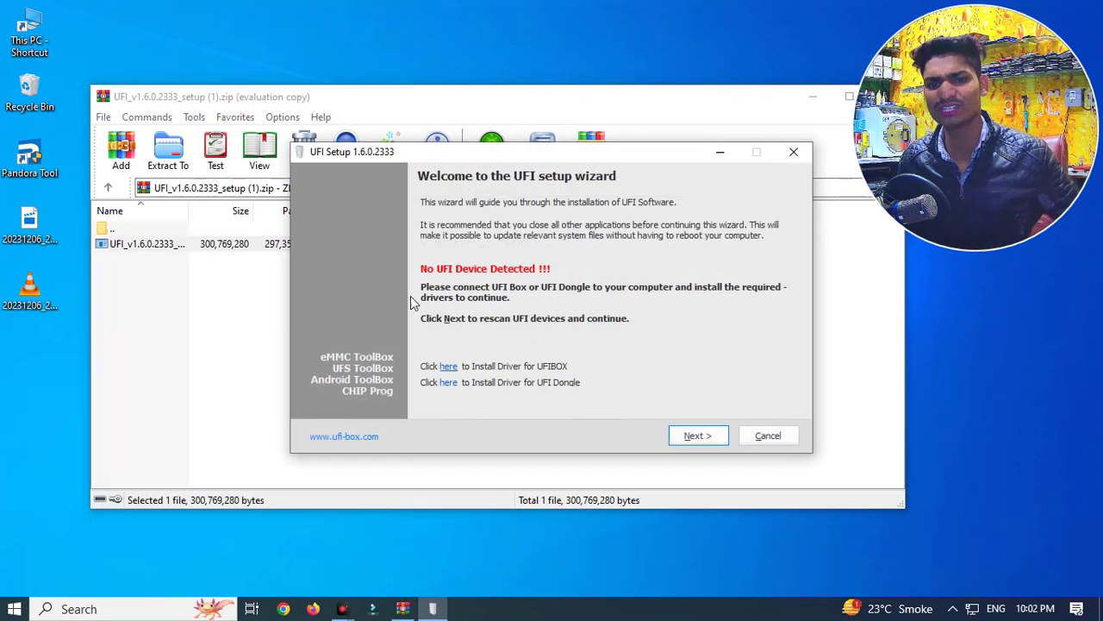
{"action": "key", "text": "alt+F4"}
{"action": "left_click_drag", "start_coordinate": [764, 102], "coordinate": [656, 72]}
{"action": "left_click", "coordinate": [780, 62]}
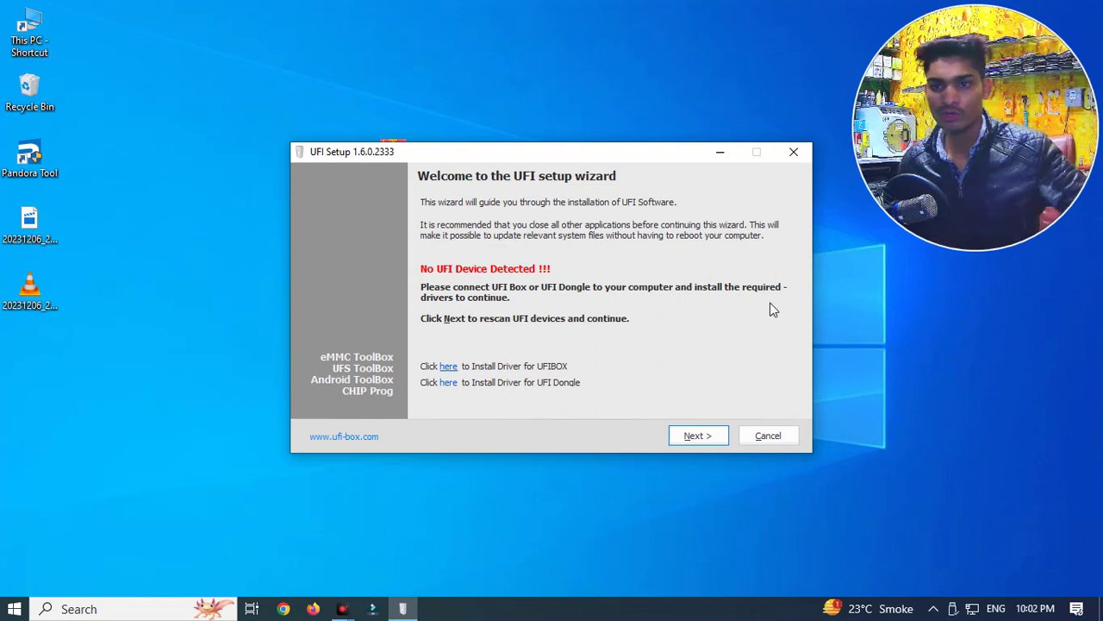
Run the UFIBOX driver installation again from the relaunched setup wizard and complete it.
{"action": "left_click", "coordinate": [461, 367]}
{"action": "left_click", "coordinate": [332, 318]}
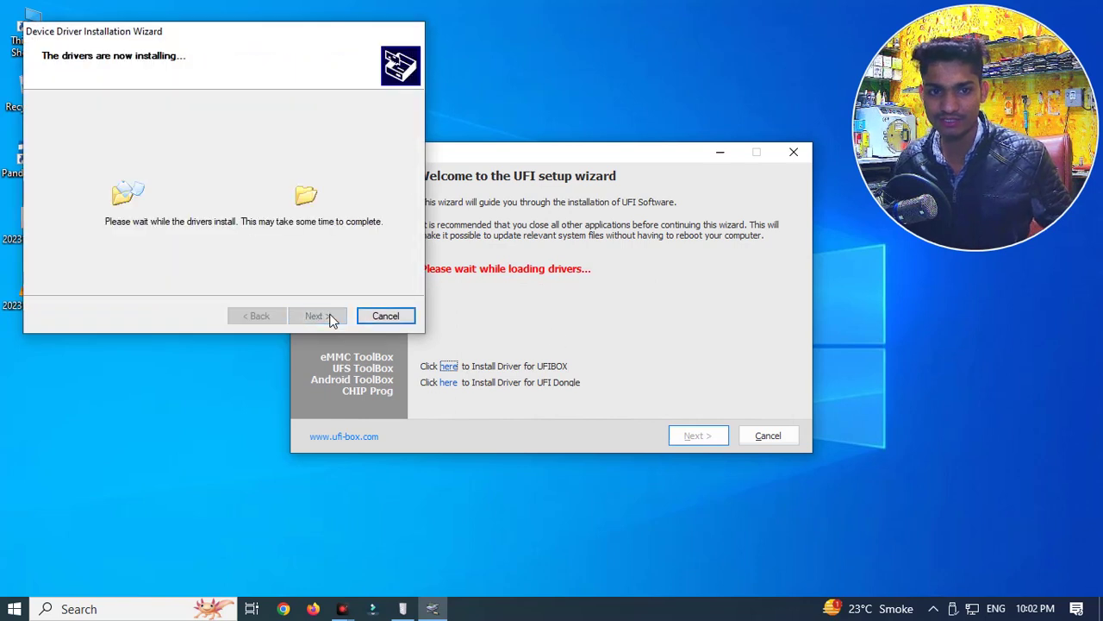
{"action": "left_click", "coordinate": [318, 316]}
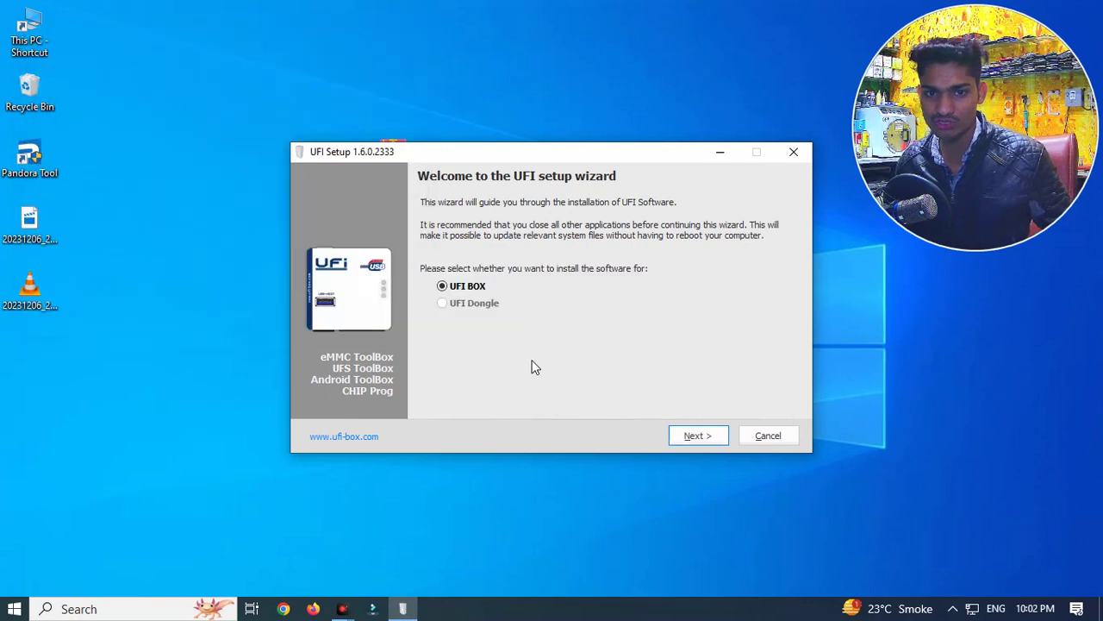
Start installing the software for UFI BOX to C:\UFI with the default selection of device drivers.
{"action": "left_click", "coordinate": [689, 438]}
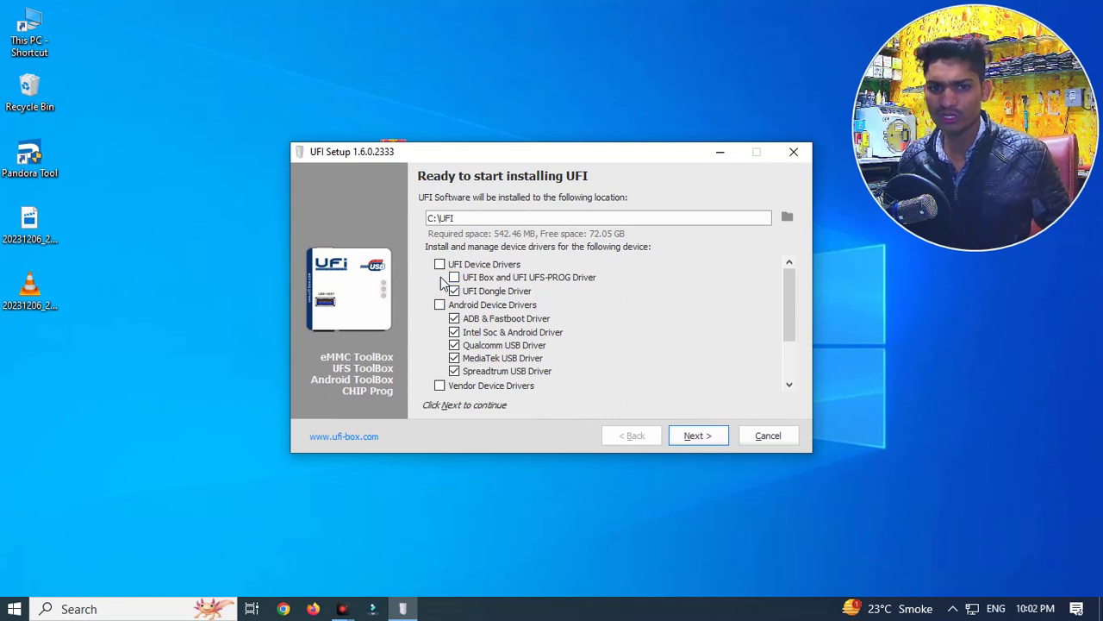
{"action": "scroll", "coordinate": [504, 296], "scroll_direction": "down", "scroll_amount": 2}
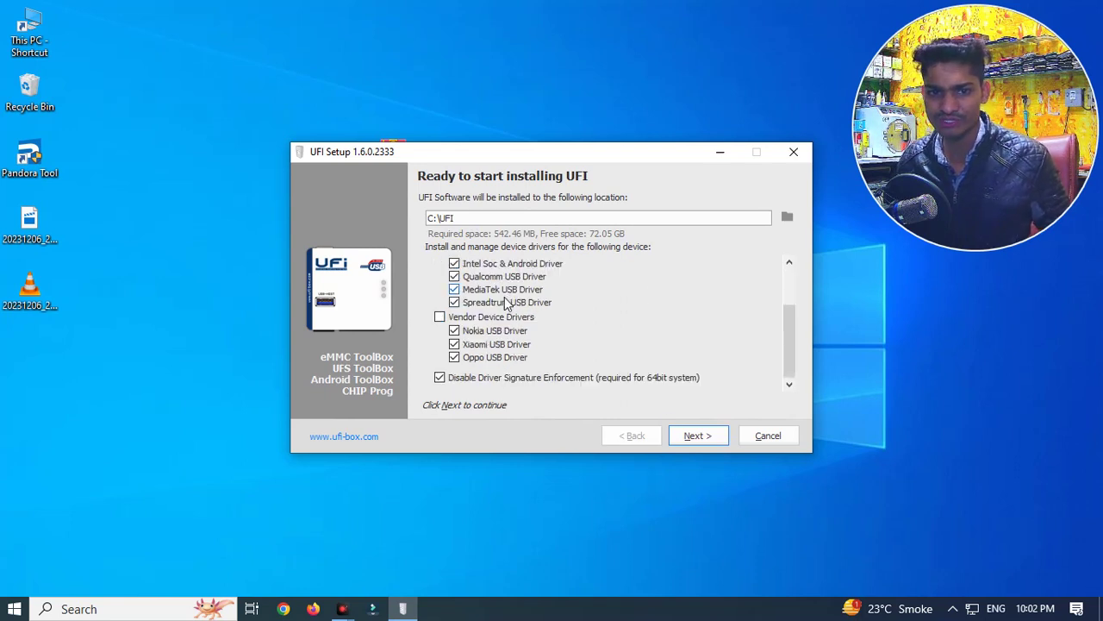
{"action": "left_click", "coordinate": [702, 435]}
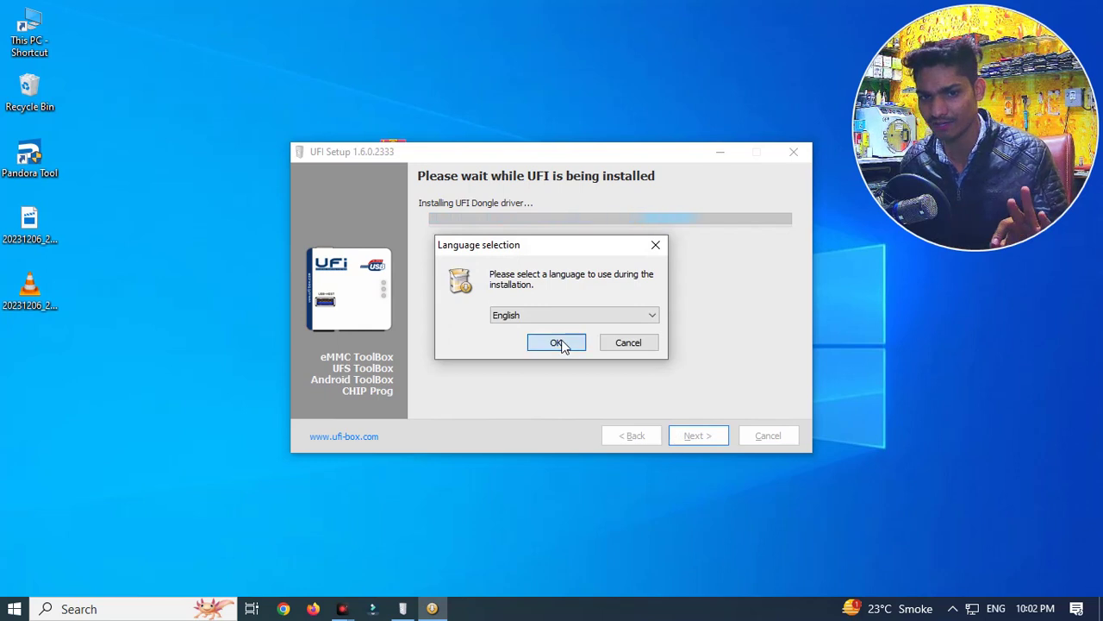
Install the ROCKEY200 driver for the UFI Dongle with English as the installation language.
{"action": "left_click", "coordinate": [558, 343]}
{"action": "left_click", "coordinate": [633, 433]}
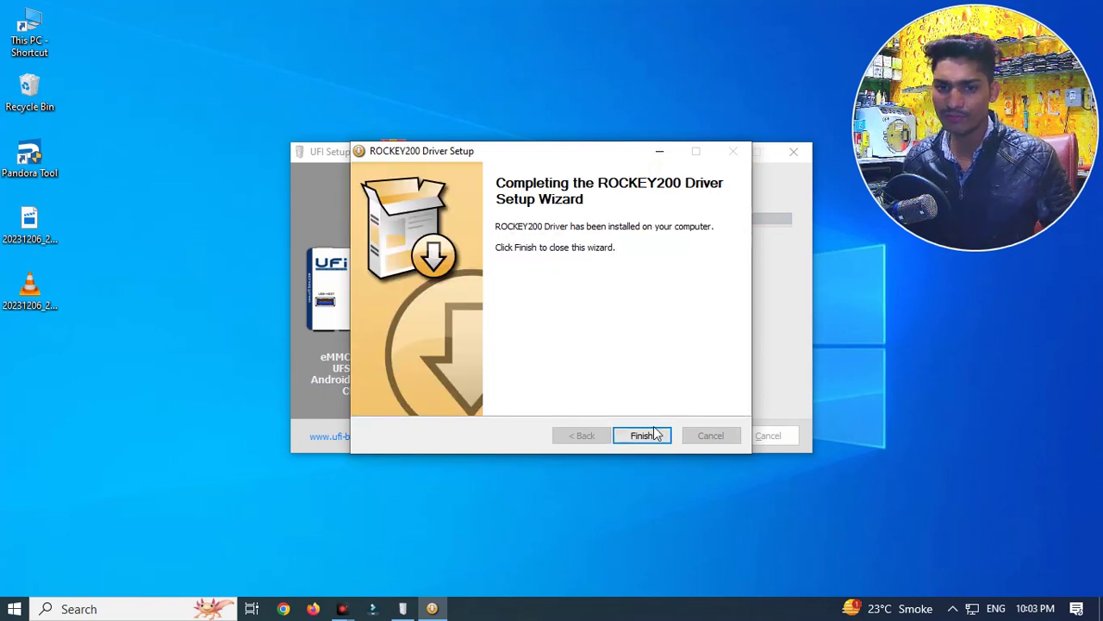
{"action": "left_click", "coordinate": [656, 435]}
Go through the Android USB device driver installation wizards and finish each one.
{"action": "left_click", "coordinate": [378, 379]}
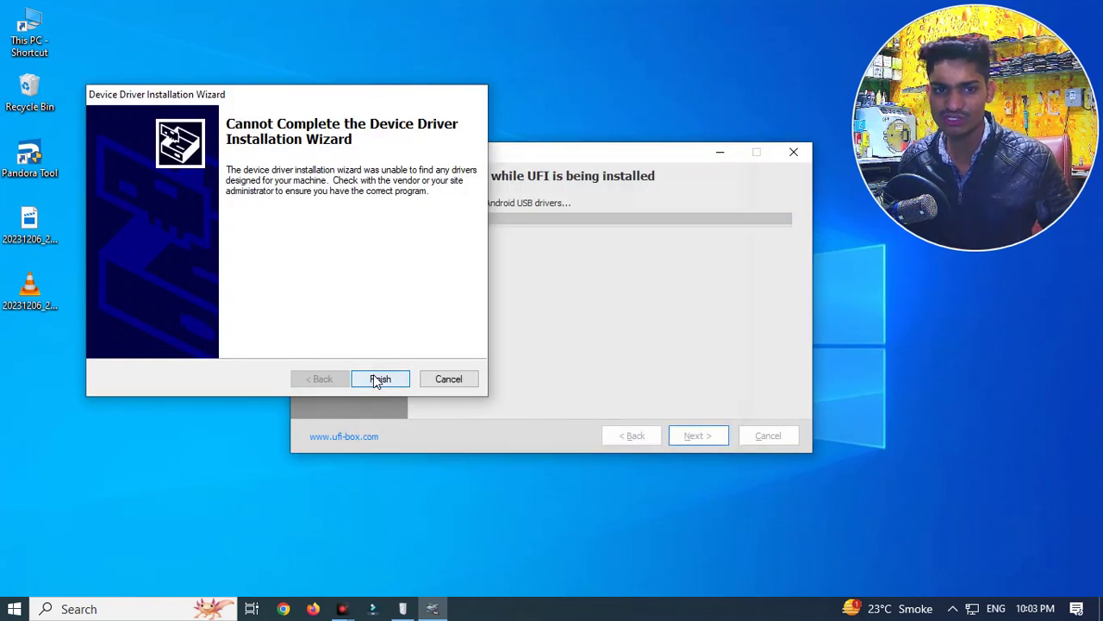
{"action": "left_click", "coordinate": [377, 379]}
{"action": "left_click", "coordinate": [429, 426]}
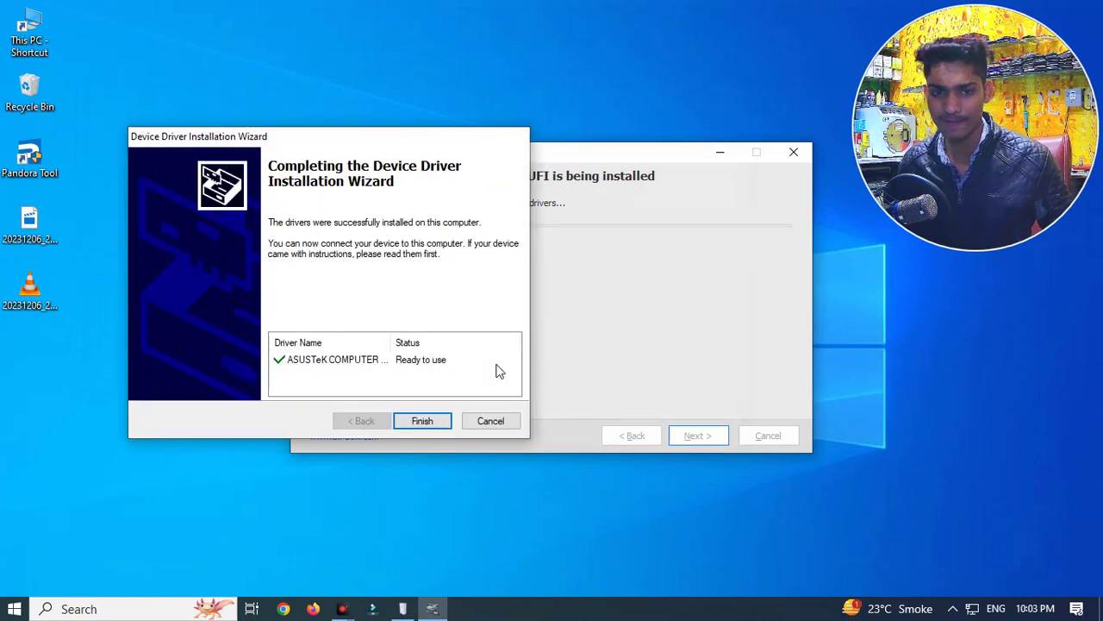
{"action": "left_click", "coordinate": [424, 422]}
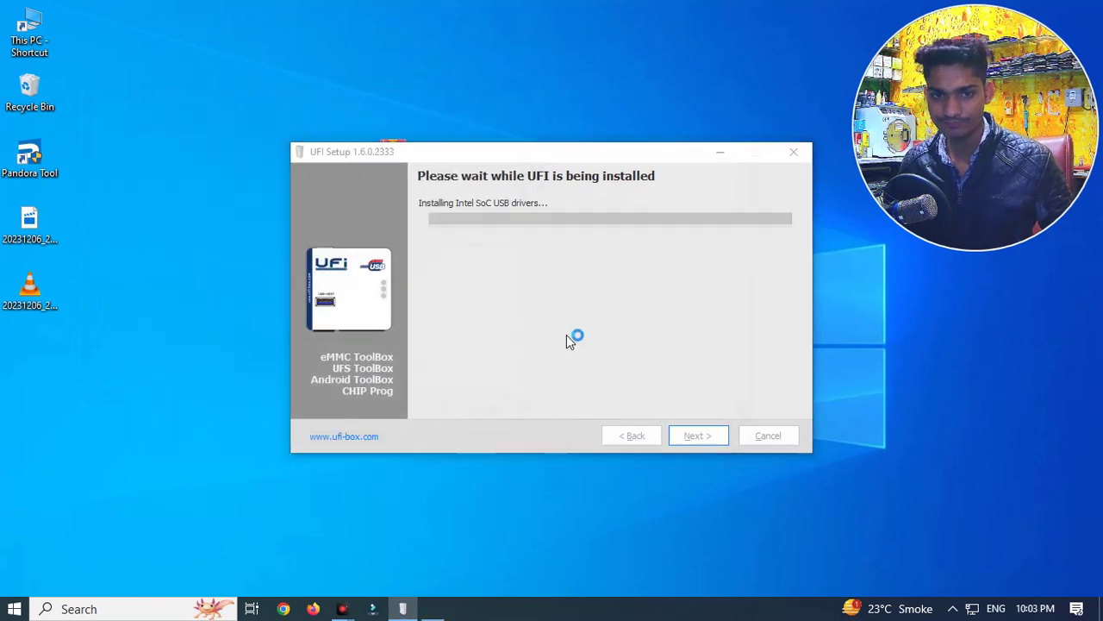
Install the iSocUSB Driver, accepting the Intel license agreement, and finish its setup.
{"action": "left_click", "coordinate": [642, 435]}
{"action": "left_click", "coordinate": [471, 389]}
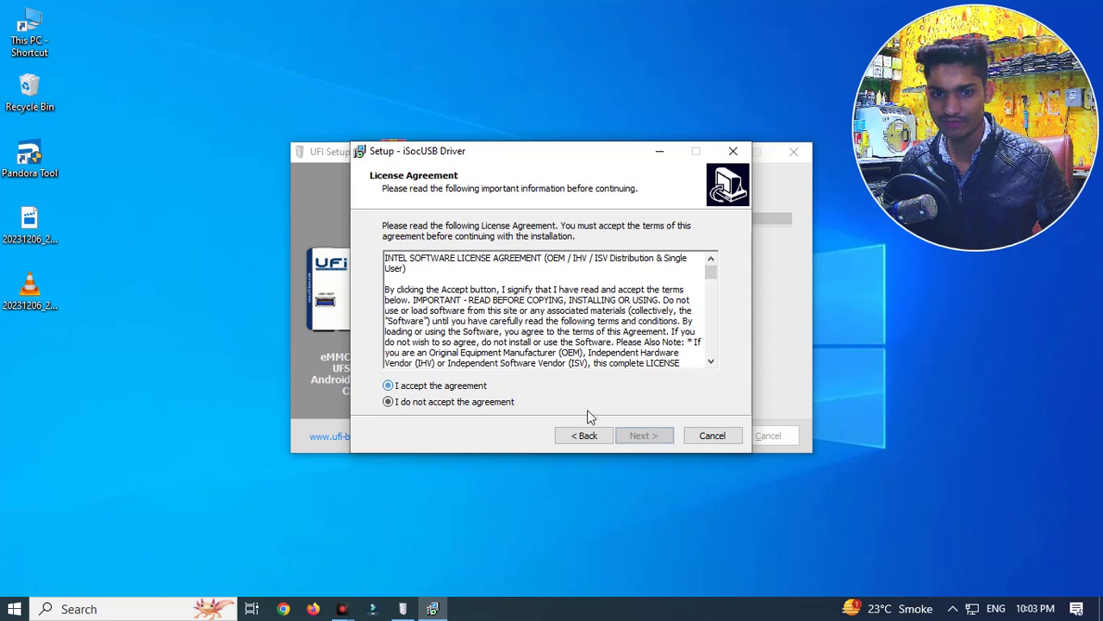
{"action": "left_click", "coordinate": [642, 436]}
{"action": "left_click", "coordinate": [648, 436]}
{"action": "left_click", "coordinate": [645, 436]}
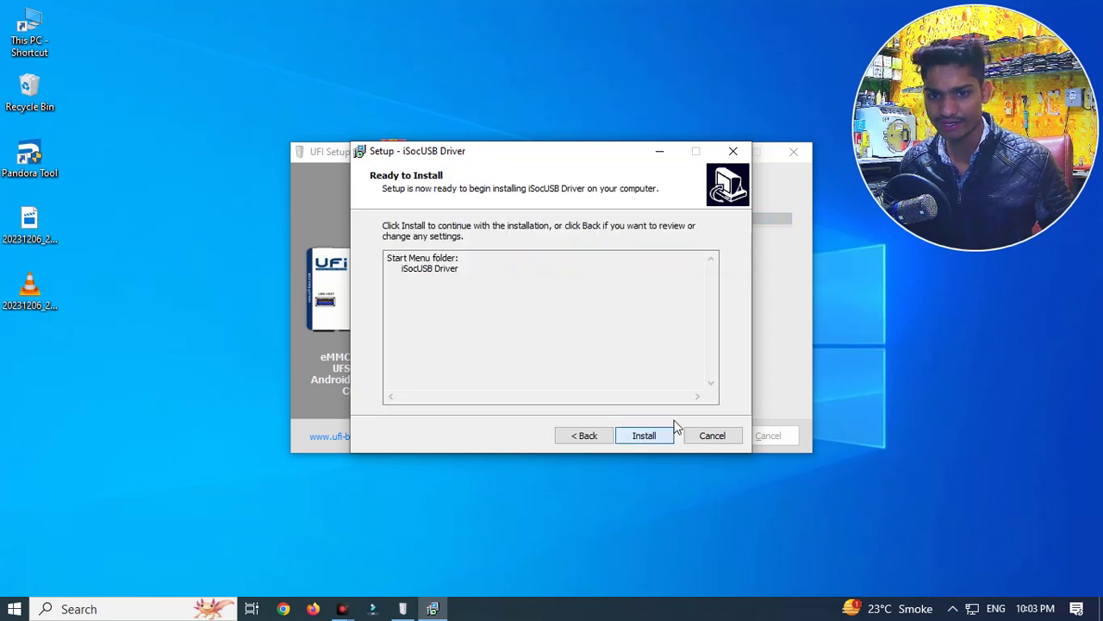
{"action": "left_click", "coordinate": [665, 433]}
{"action": "left_click", "coordinate": [666, 362]}
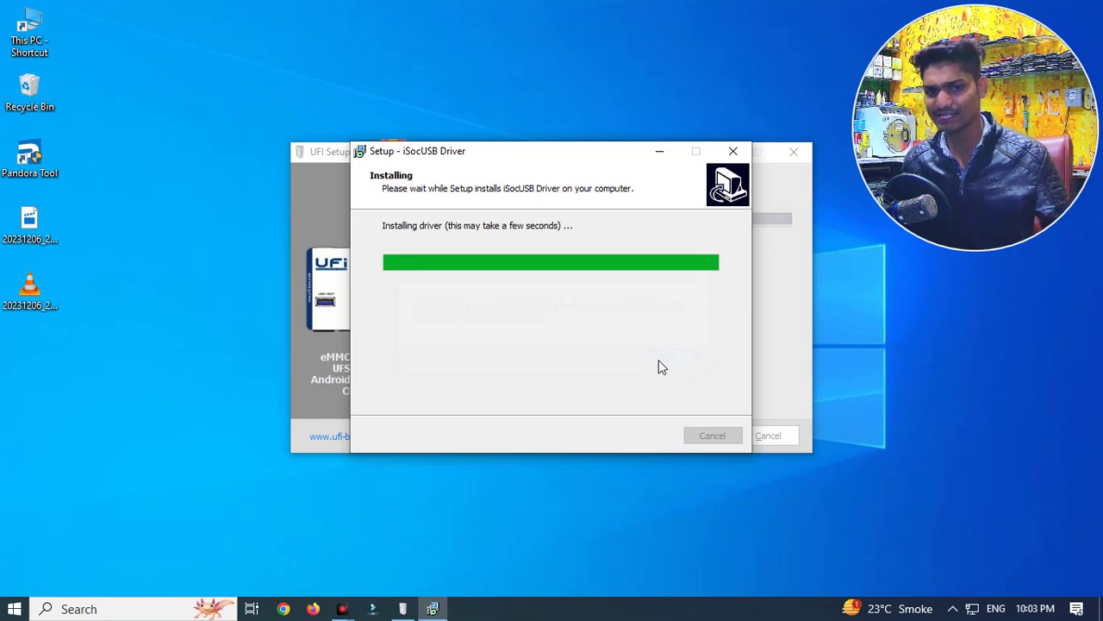
{"action": "left_click", "coordinate": [645, 434]}
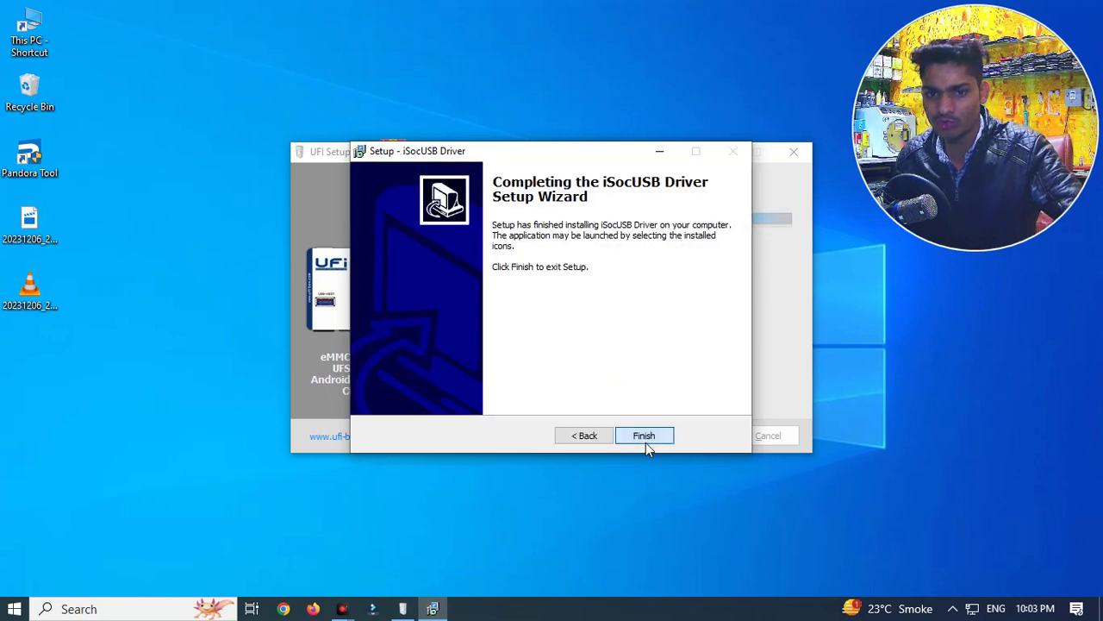
{"action": "left_click", "coordinate": [643, 436]}
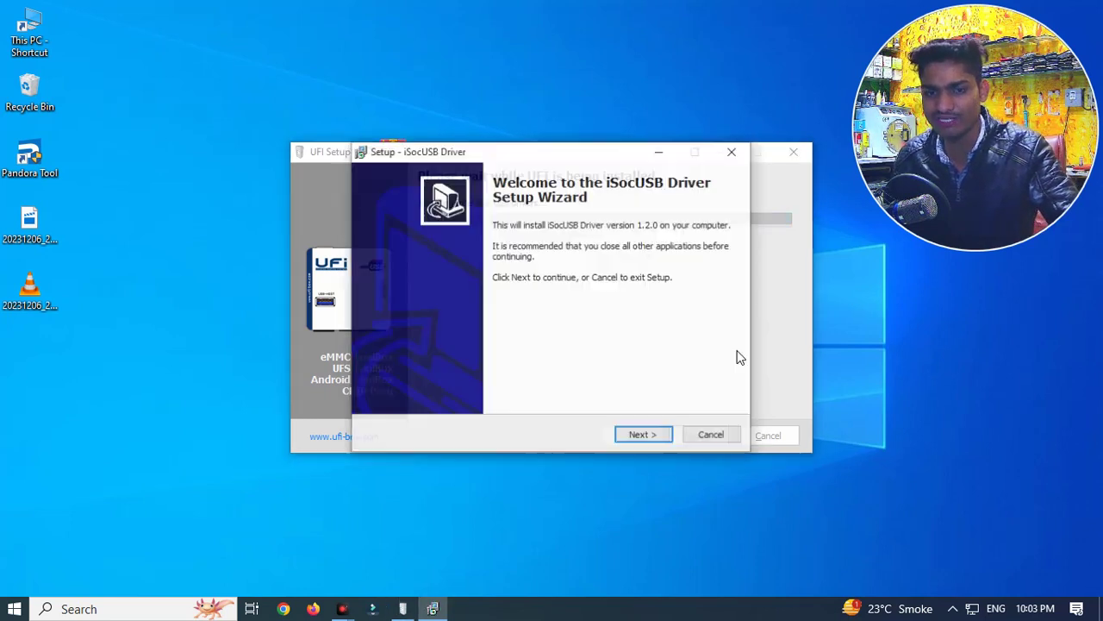
Install iSocUSB Driver version 1.2.0 with the license agreement accepted, and finish its setup without restarting the computer.
{"action": "left_click", "coordinate": [648, 436]}
{"action": "left_click", "coordinate": [458, 388]}
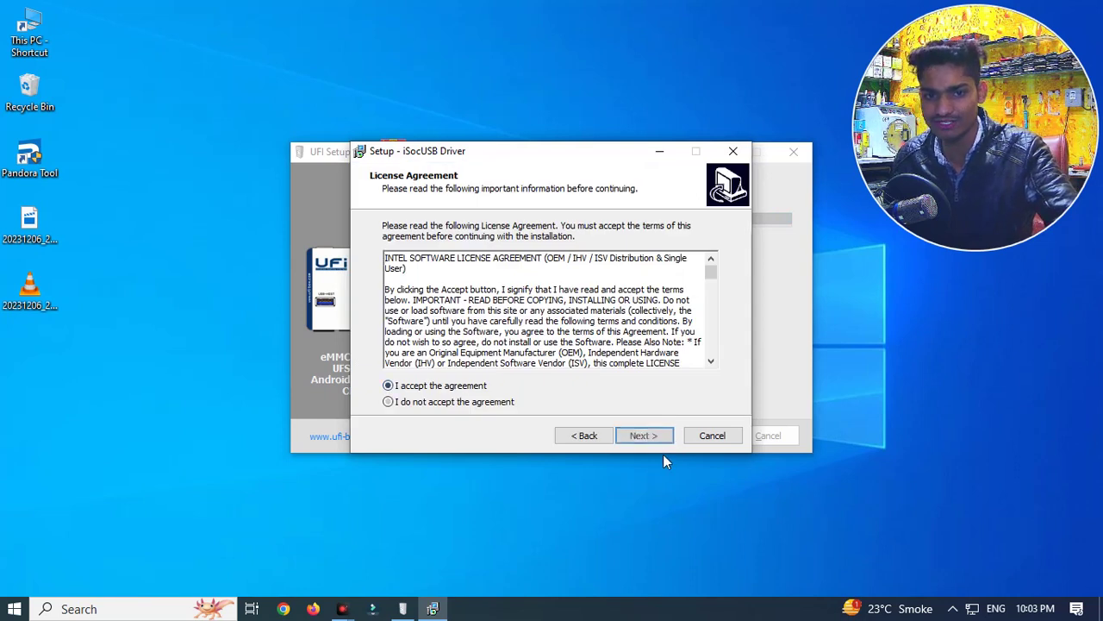
{"action": "left_click", "coordinate": [648, 436]}
{"action": "left_click", "coordinate": [651, 436]}
{"action": "left_click", "coordinate": [654, 436]}
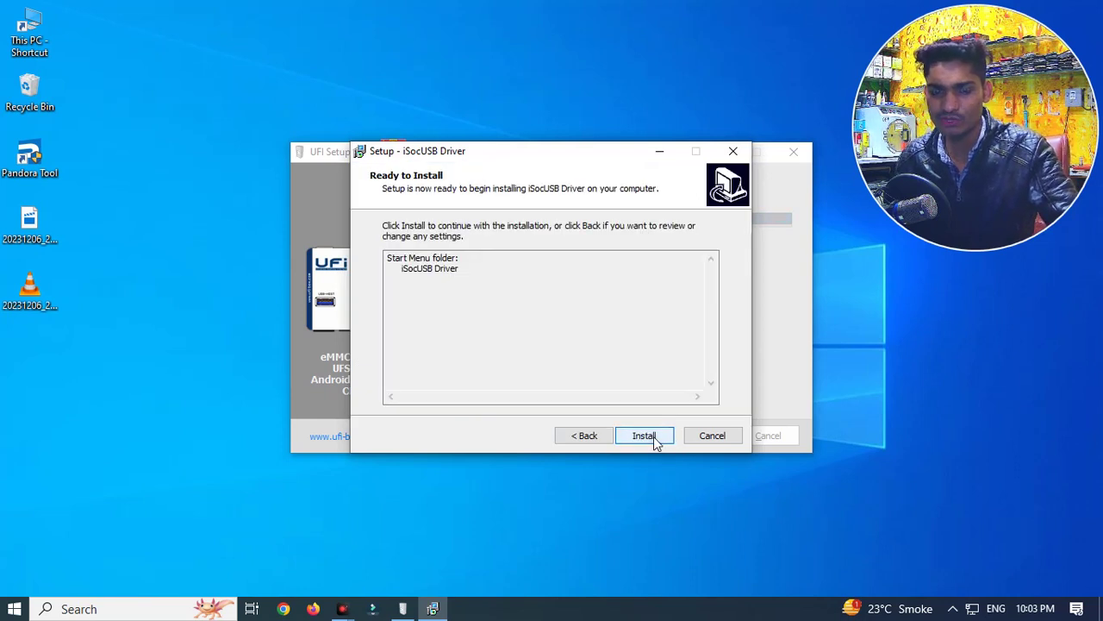
{"action": "left_click", "coordinate": [653, 437]}
{"action": "left_click", "coordinate": [675, 360]}
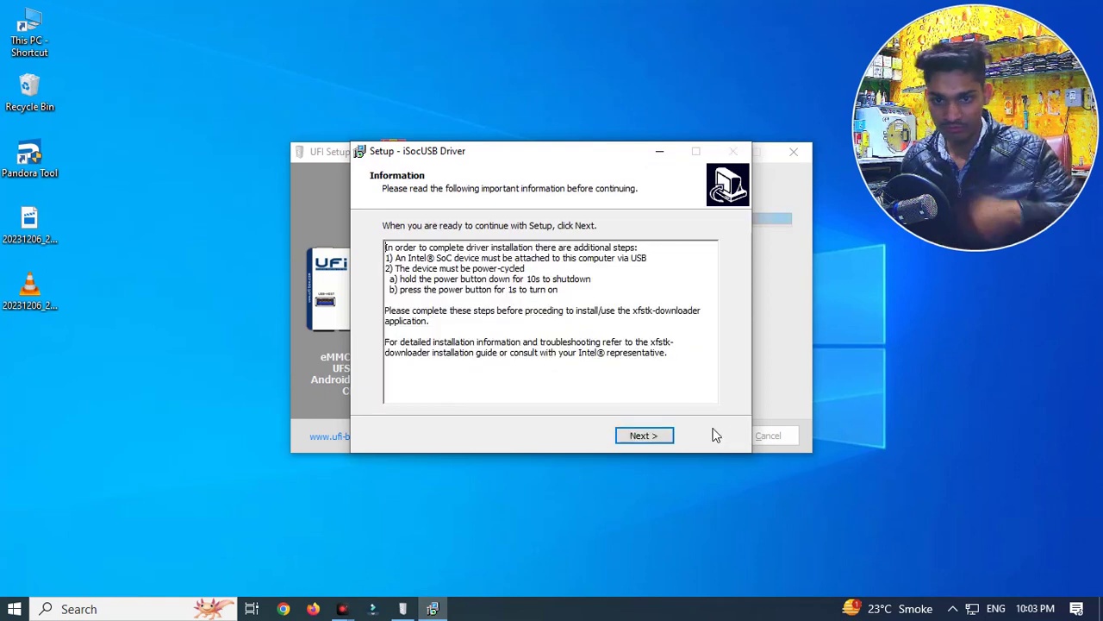
{"action": "left_click", "coordinate": [662, 437]}
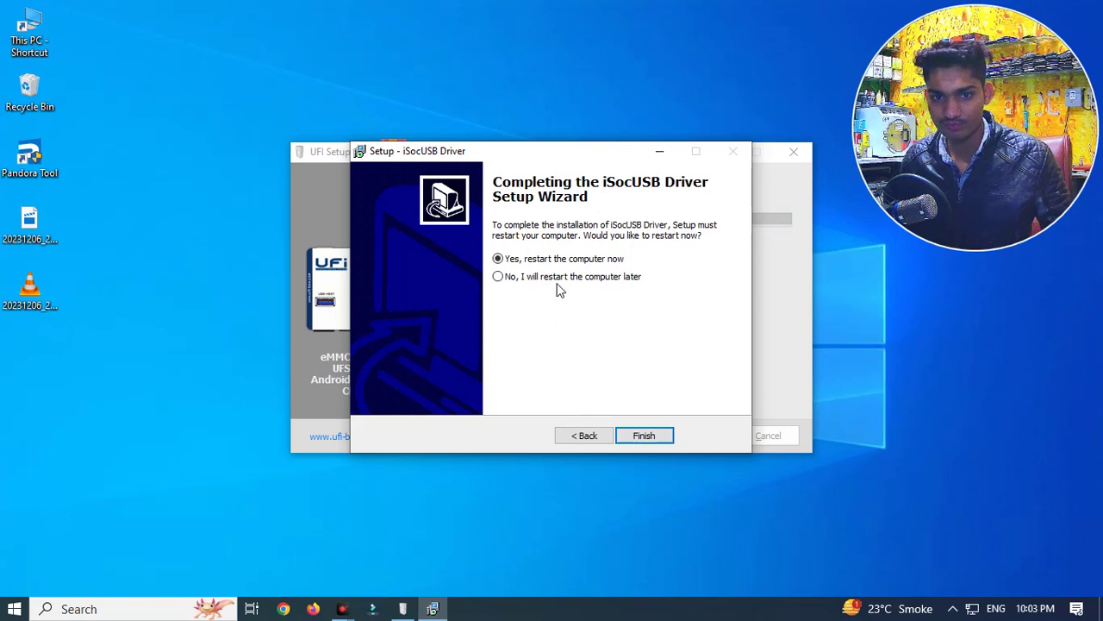
{"action": "left_click", "coordinate": [662, 437]}
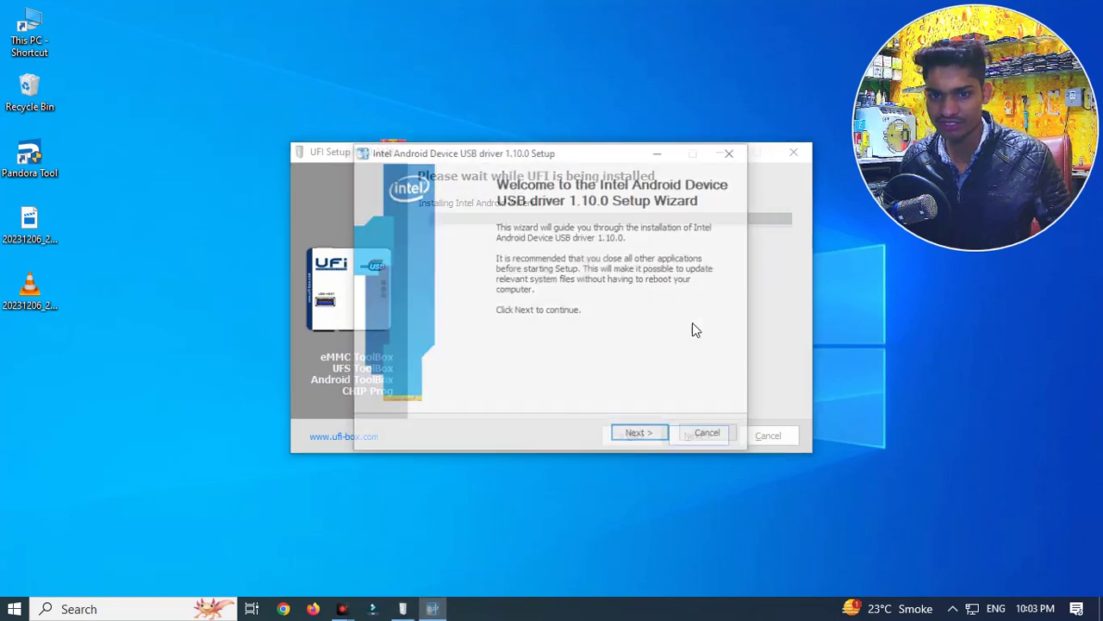
Install the Intel Android Device USB driver 1.10.0 and close its setup wizard.
{"action": "left_click", "coordinate": [651, 437]}
{"action": "left_click", "coordinate": [649, 435]}
{"action": "left_click", "coordinate": [643, 435]}
{"action": "left_click", "coordinate": [657, 441]}
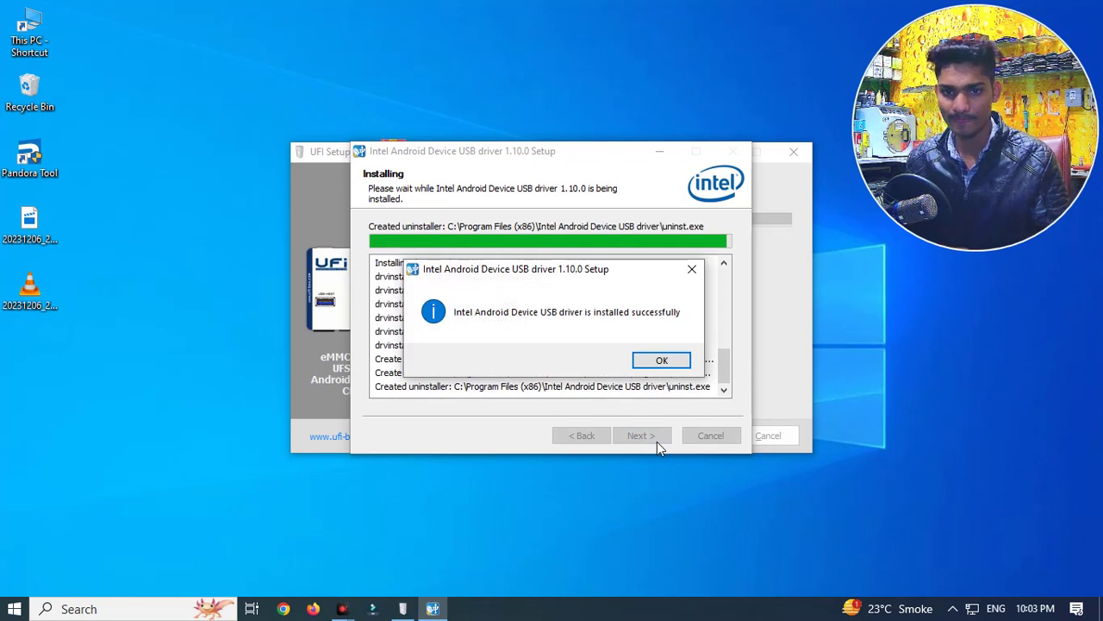
{"action": "left_click", "coordinate": [662, 360]}
{"action": "left_click", "coordinate": [647, 435]}
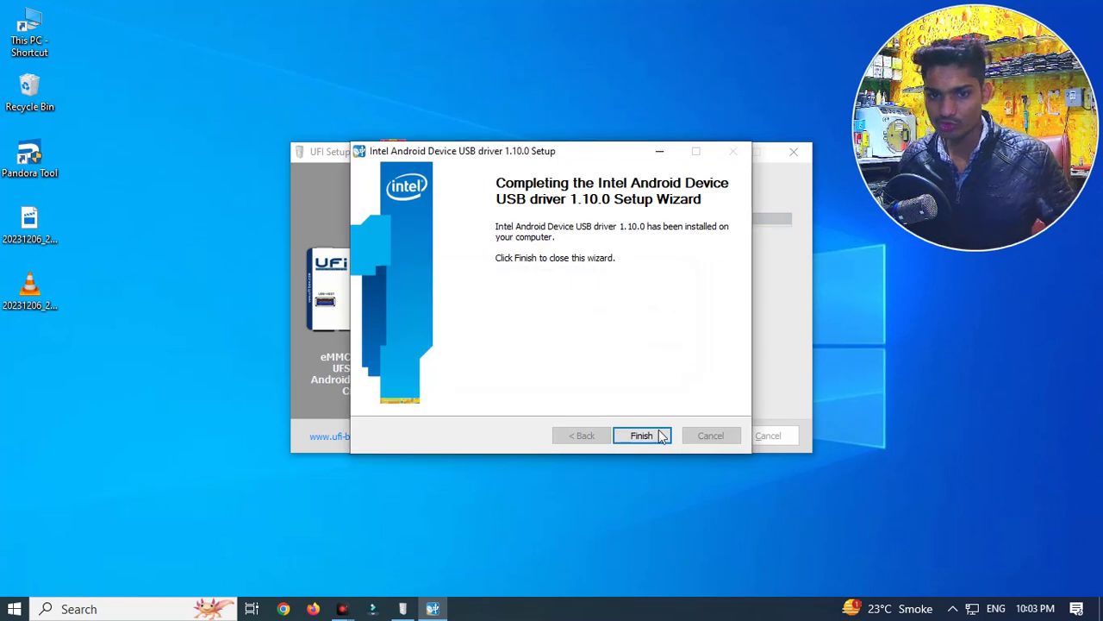
{"action": "left_click", "coordinate": [655, 436]}
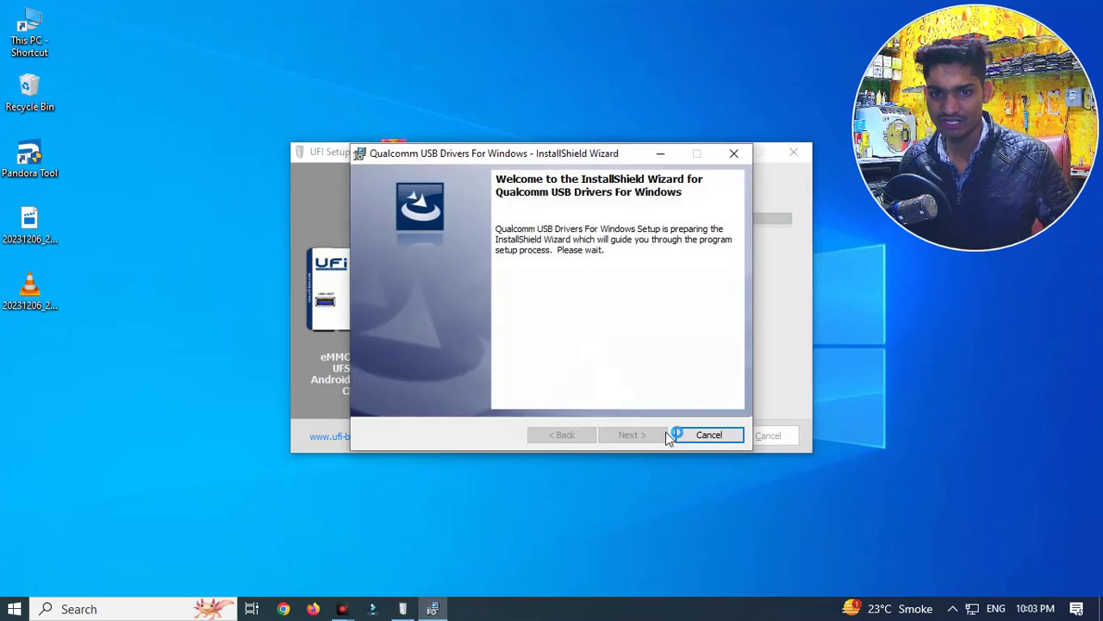
Install the Qualcomm USB Drivers For Windows, accepting the license terms and allowing the QUALCOMM Incorporated device software.
{"action": "left_click", "coordinate": [638, 436]}
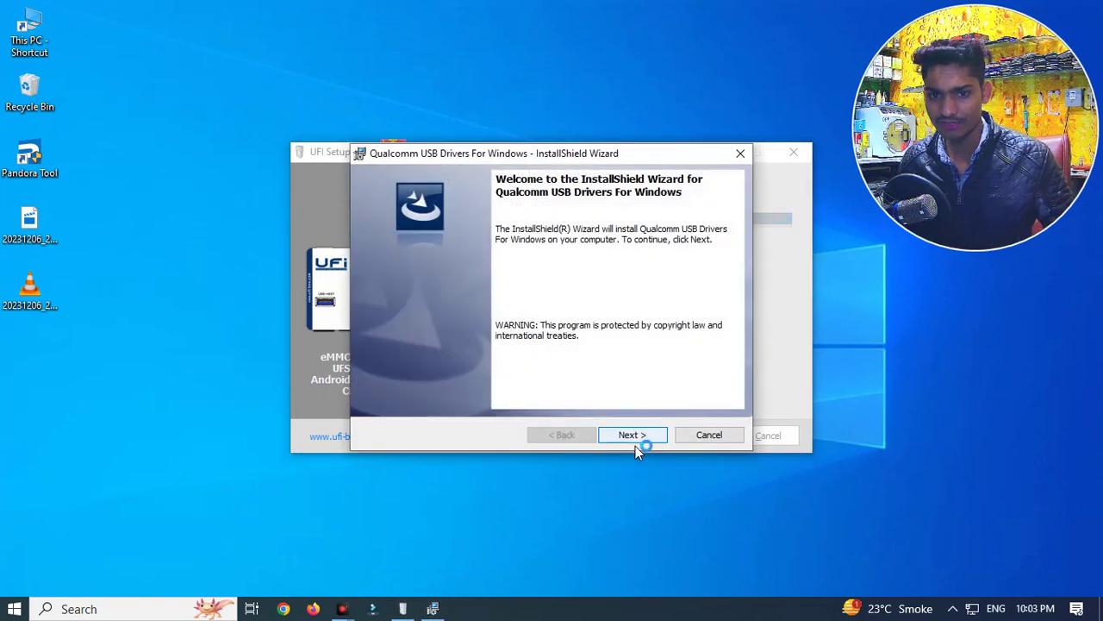
{"action": "left_click", "coordinate": [635, 440]}
{"action": "left_click", "coordinate": [449, 377]}
{"action": "left_click", "coordinate": [631, 440]}
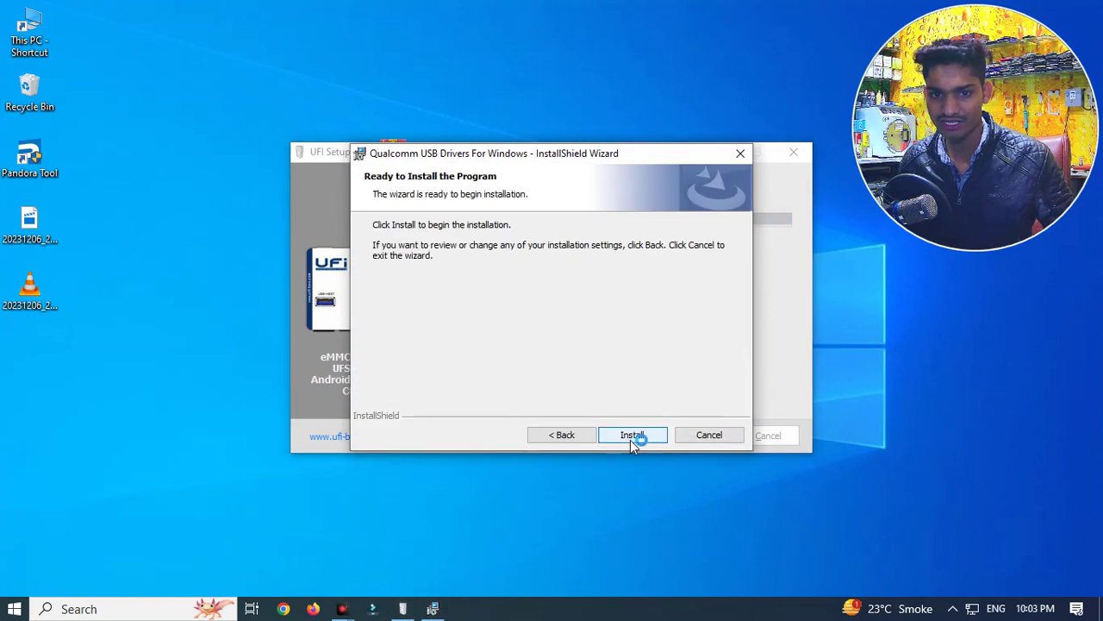
{"action": "left_click", "coordinate": [630, 442]}
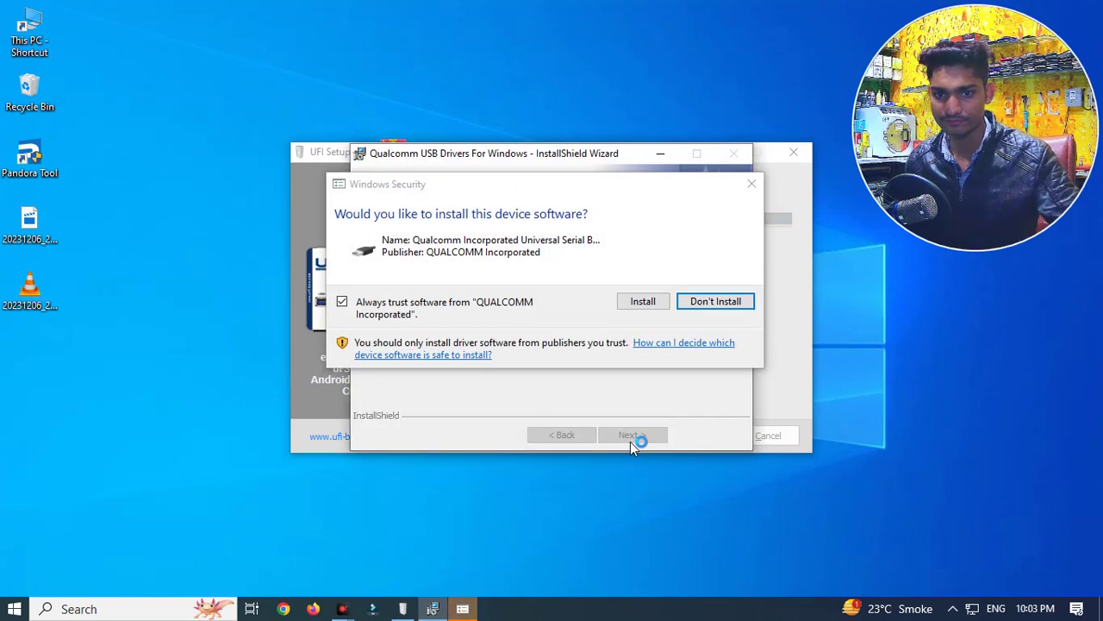
{"action": "left_click", "coordinate": [648, 306]}
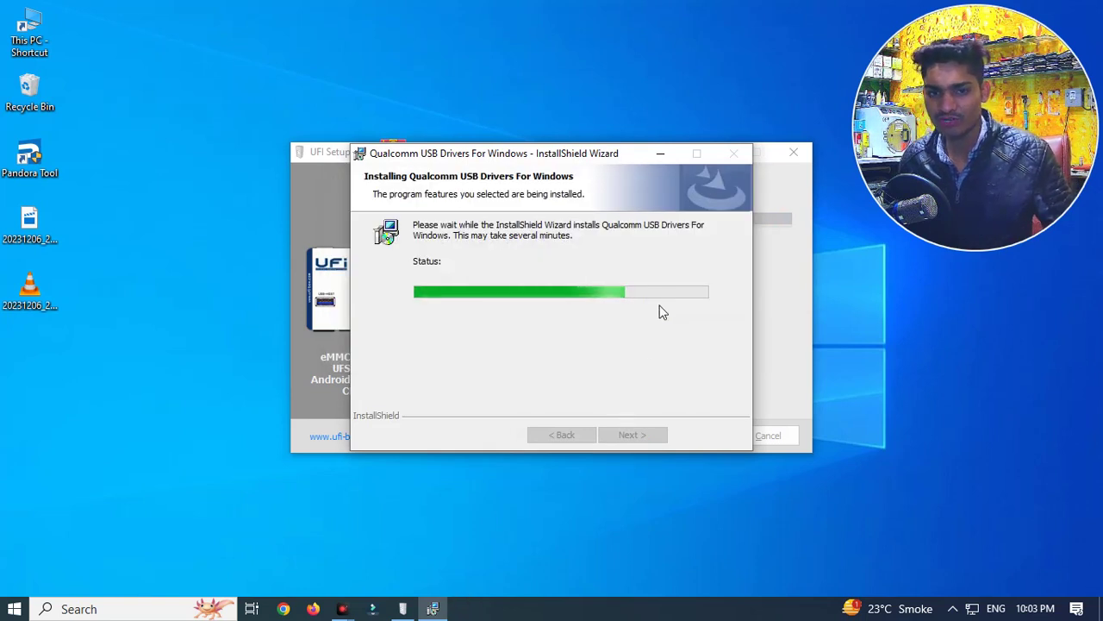
{"action": "right_click", "coordinate": [457, 3]}
{"action": "left_click", "coordinate": [483, 47]}
{"action": "right_click", "coordinate": [506, 7]}
{"action": "left_click", "coordinate": [536, 49]}
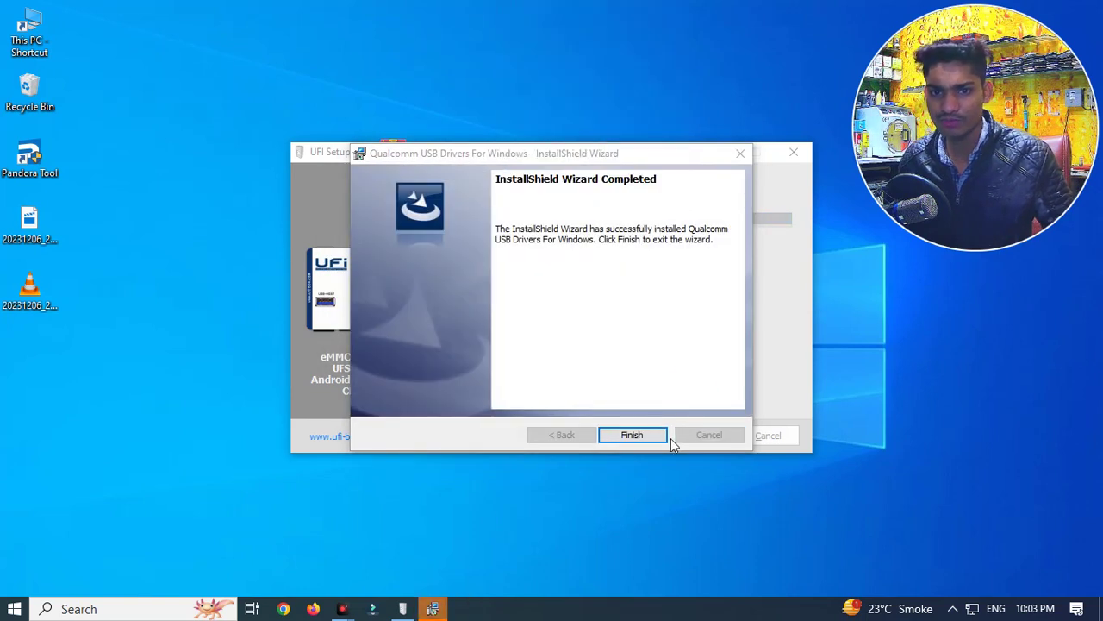
Finish the Qualcomm driver setup and go through the MediaTek device driver installation wizard.
{"action": "left_click", "coordinate": [655, 434]}
{"action": "left_click", "coordinate": [381, 362]}
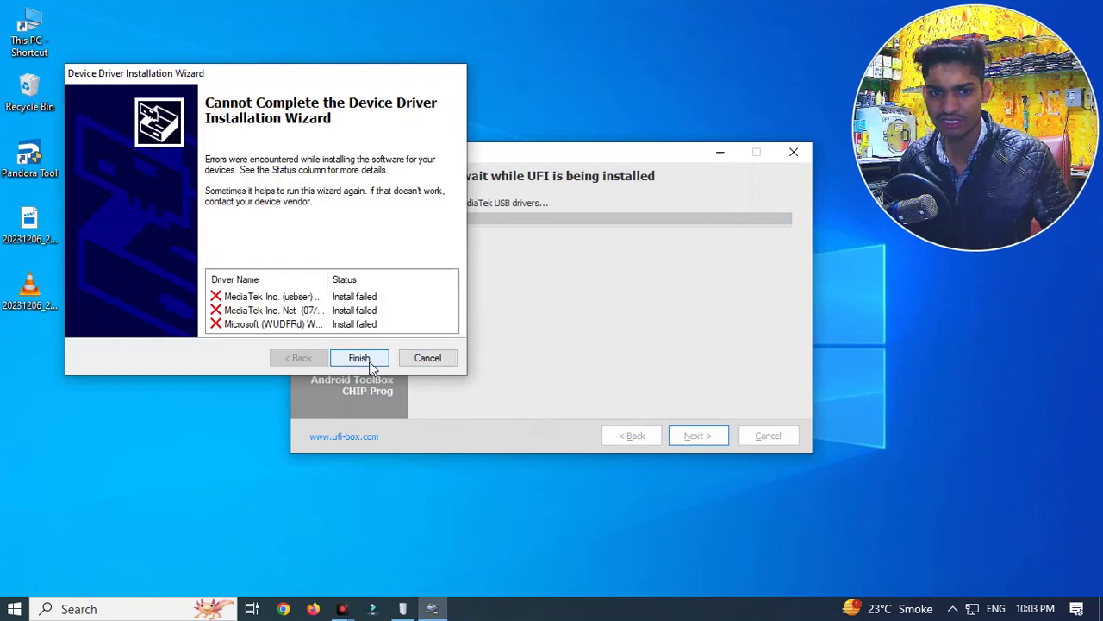
{"action": "left_click", "coordinate": [370, 359]}
Go through both Spreadtrum device driver wizards, allowing the Google, Inc. ASUS Android Device software to install.
{"action": "left_click", "coordinate": [401, 400]}
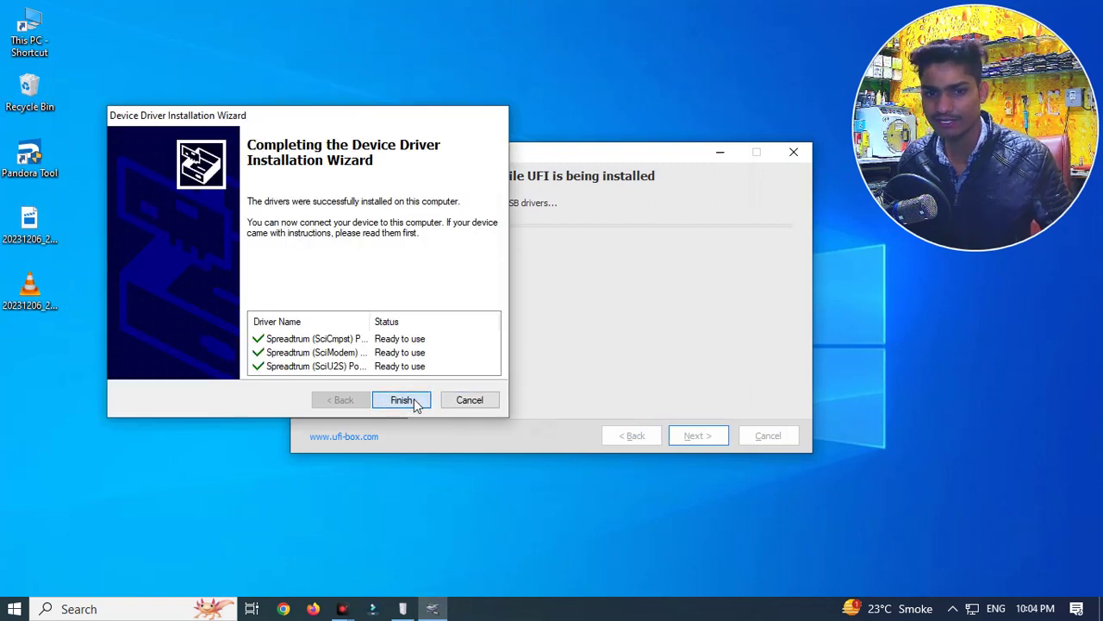
{"action": "left_click", "coordinate": [402, 400]}
{"action": "left_click", "coordinate": [335, 319]}
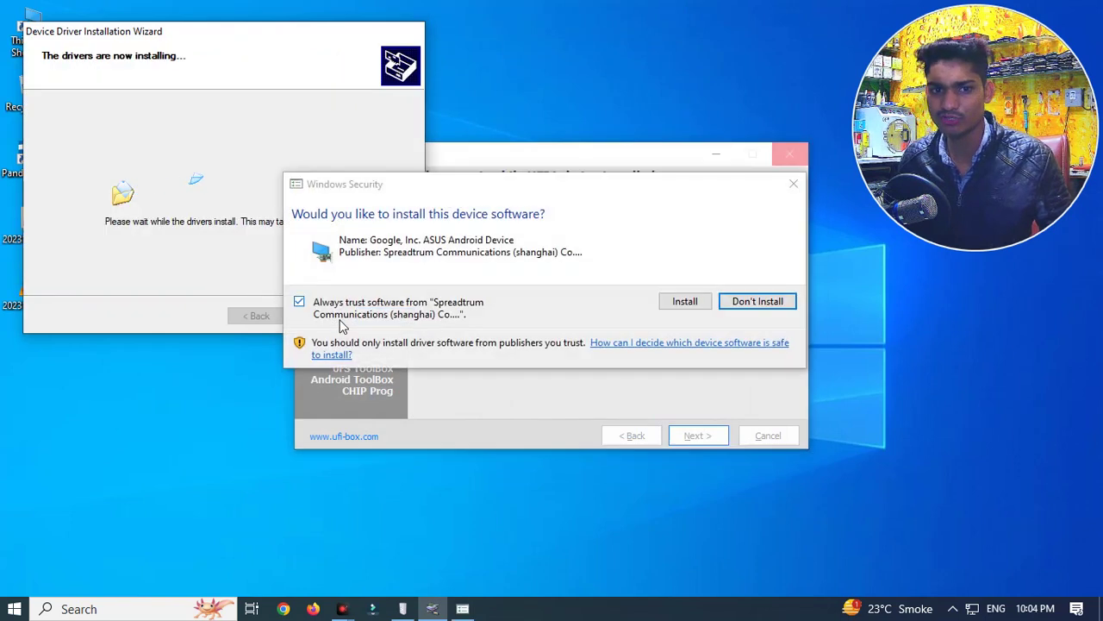
{"action": "left_click", "coordinate": [682, 301]}
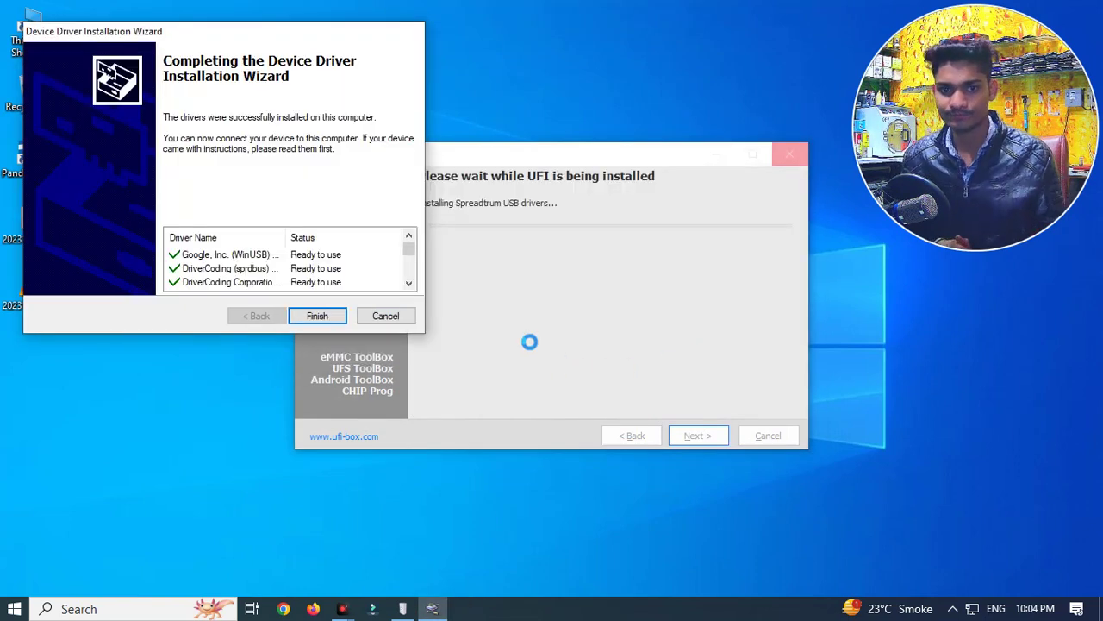
{"action": "left_click", "coordinate": [319, 317]}
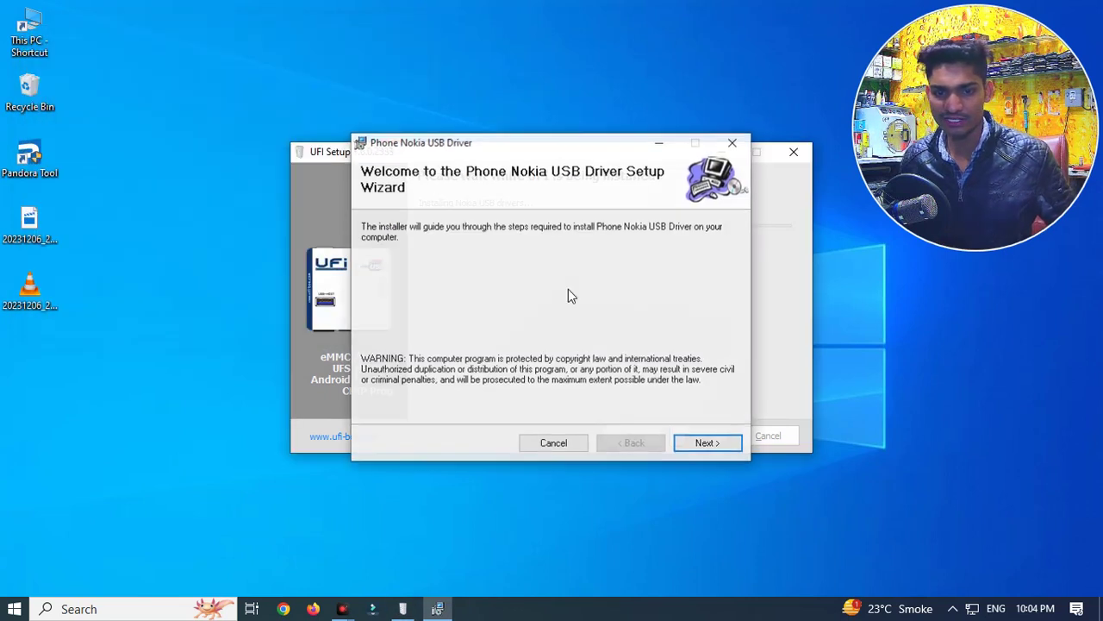
Install the Phone Nokia, Phone F and Phone M USB drivers and close each installer.
{"action": "left_click", "coordinate": [709, 443]}
{"action": "left_click", "coordinate": [710, 444]}
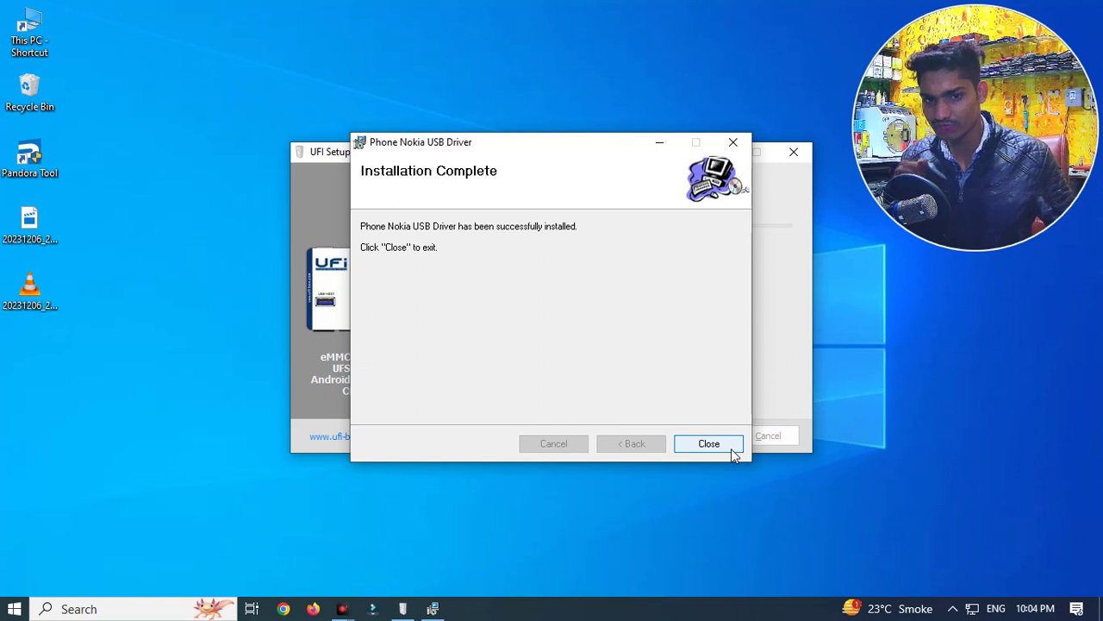
{"action": "left_click", "coordinate": [730, 445]}
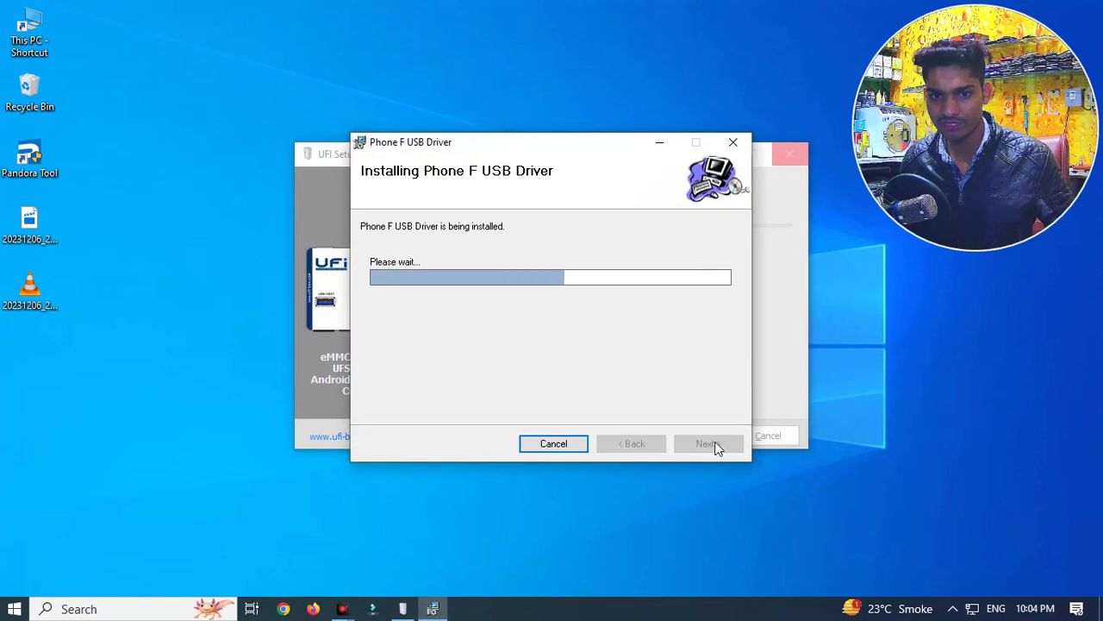
{"action": "left_click", "coordinate": [712, 444]}
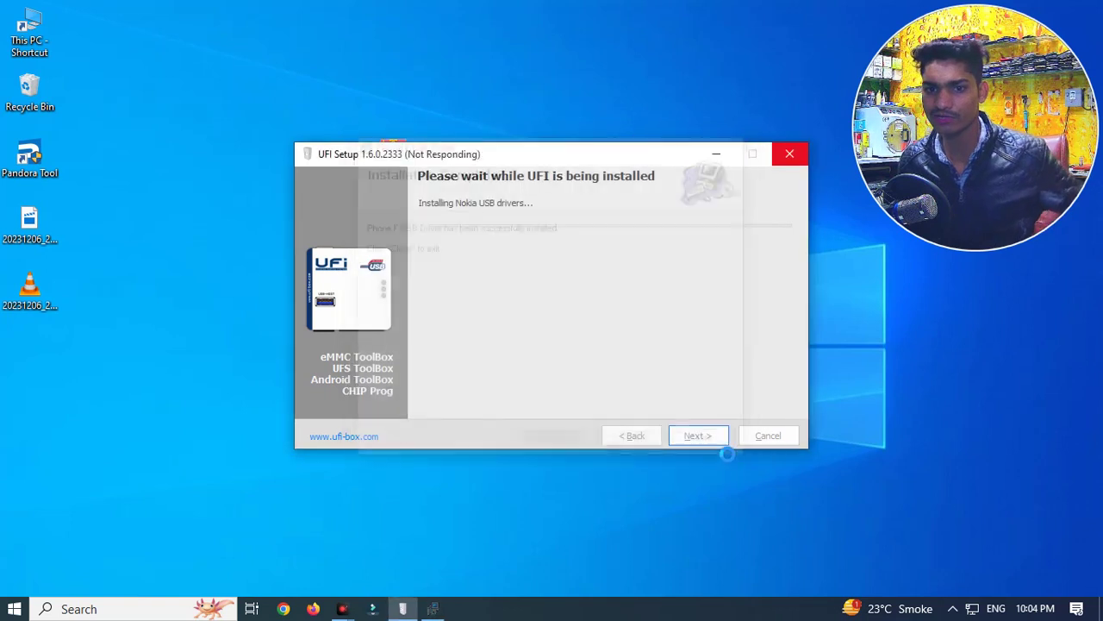
{"action": "left_click", "coordinate": [712, 444]}
{"action": "left_click", "coordinate": [715, 445]}
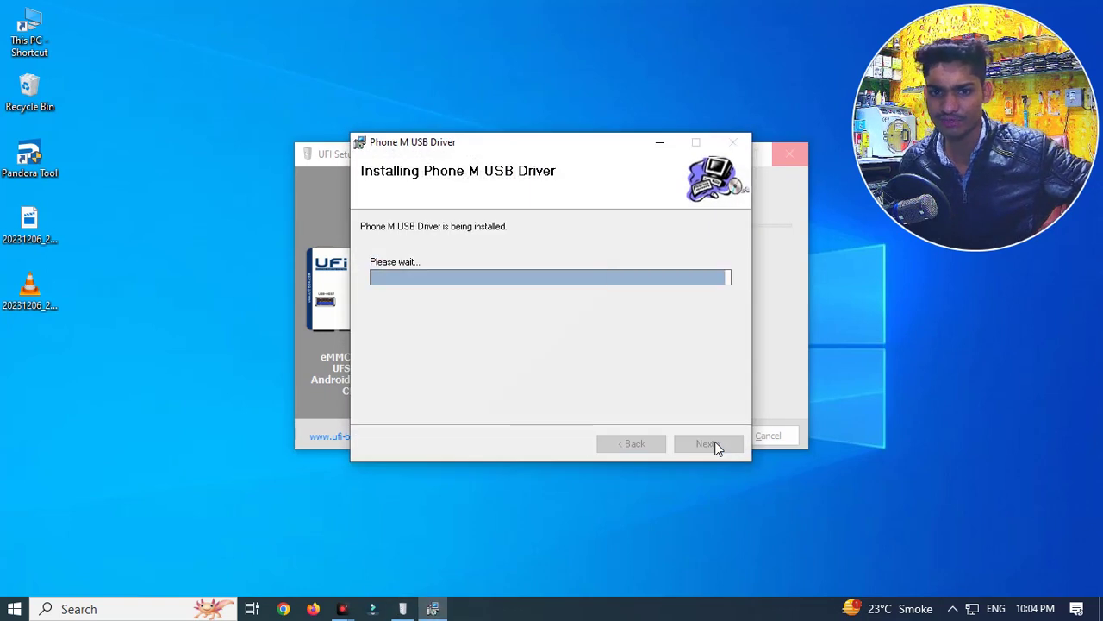
{"action": "left_click", "coordinate": [715, 445]}
Install the Xiaomi and OPPO USB drivers, allowing the Qualcomm Technologies, Inc. device software, and finish both wizards.
{"action": "left_click", "coordinate": [317, 316]}
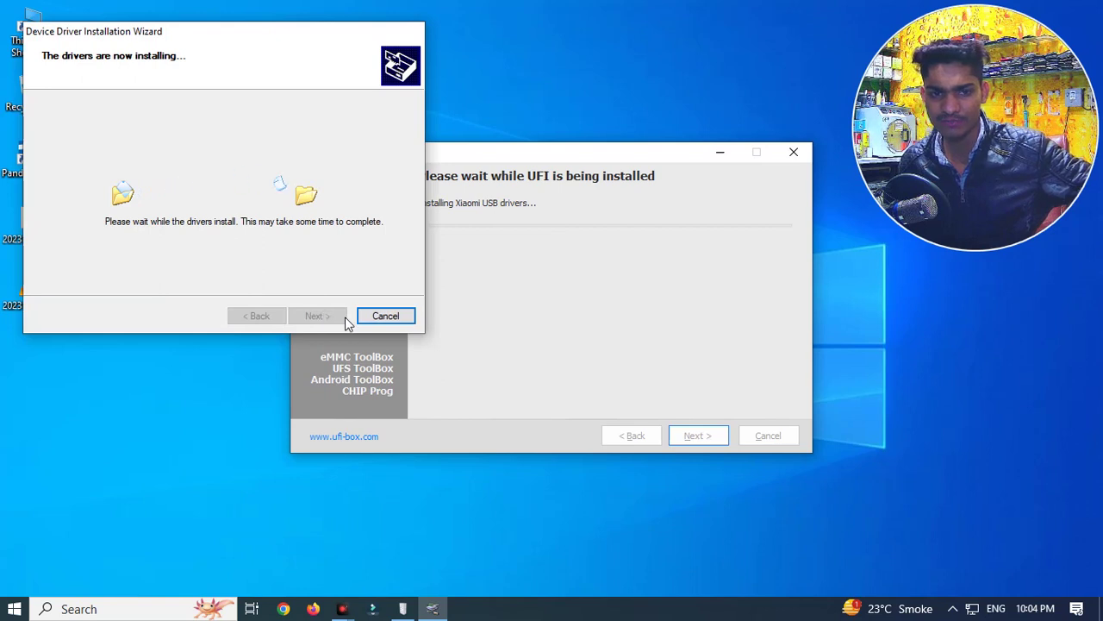
{"action": "left_click", "coordinate": [338, 318]}
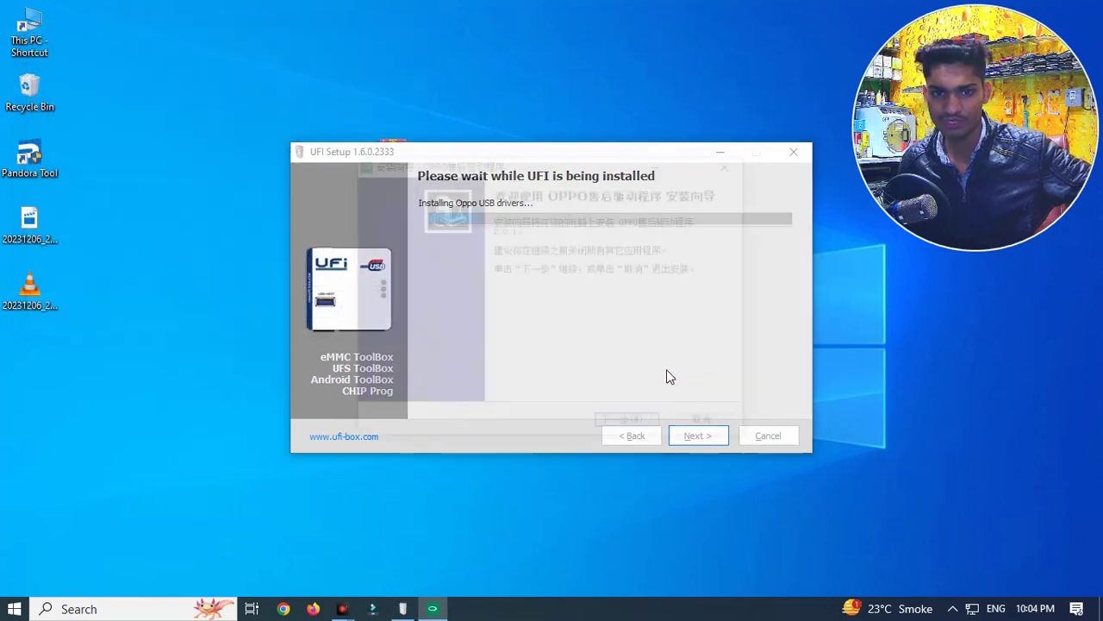
{"action": "left_click", "coordinate": [634, 430]}
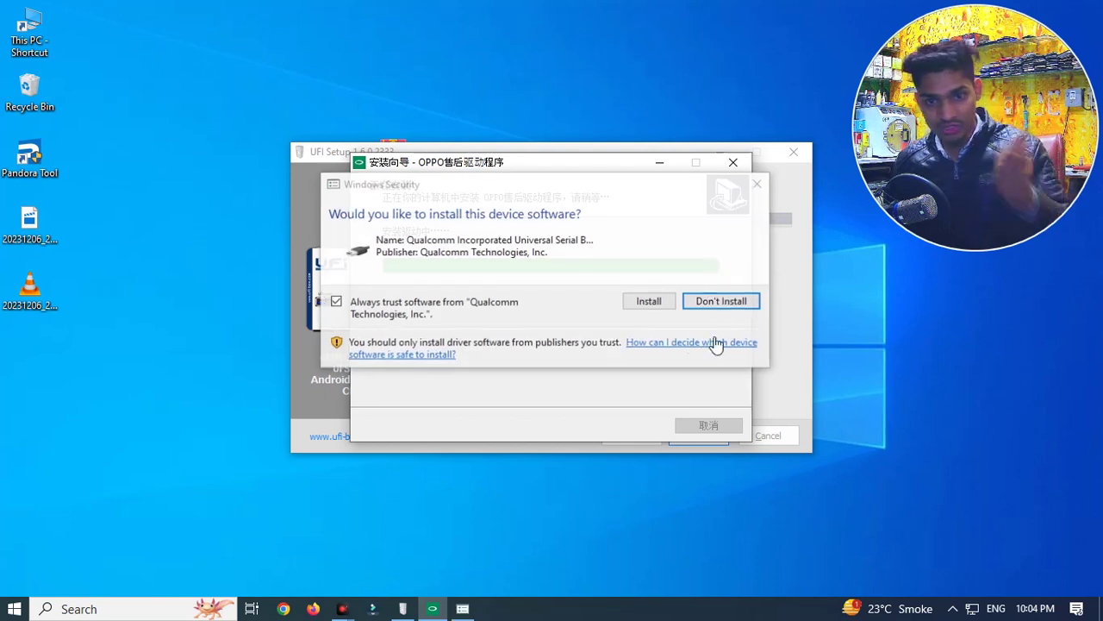
{"action": "left_click", "coordinate": [666, 298]}
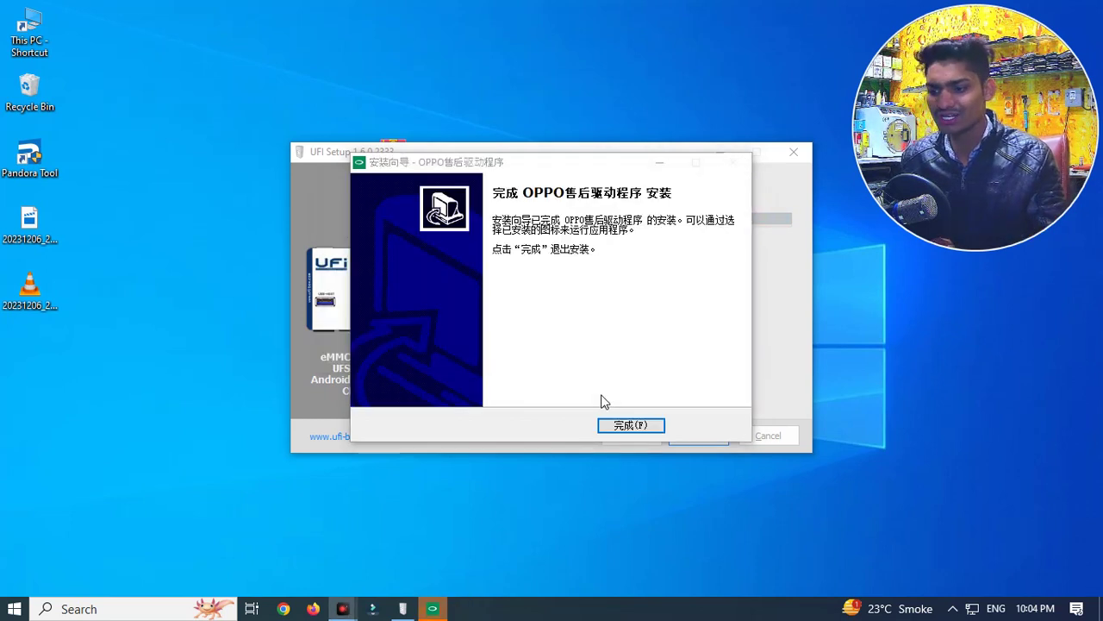
{"action": "left_click", "coordinate": [630, 424]}
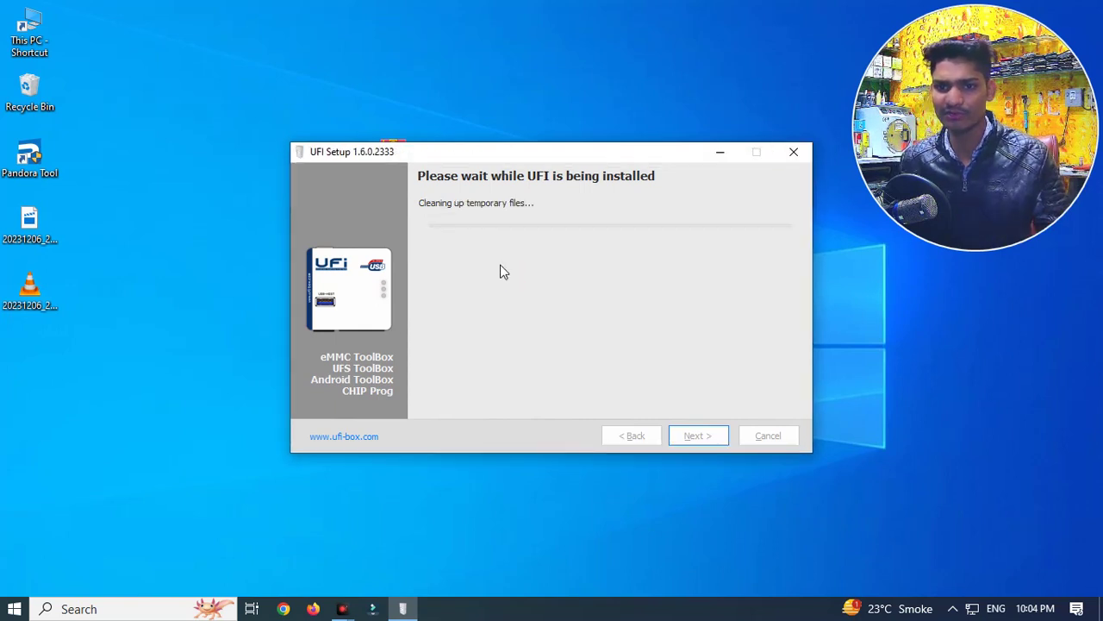
Finish the UFI setup with only the UFI - UFS ToolBox set to launch, and dismiss the closing prompts.
{"action": "left_click", "coordinate": [714, 437]}
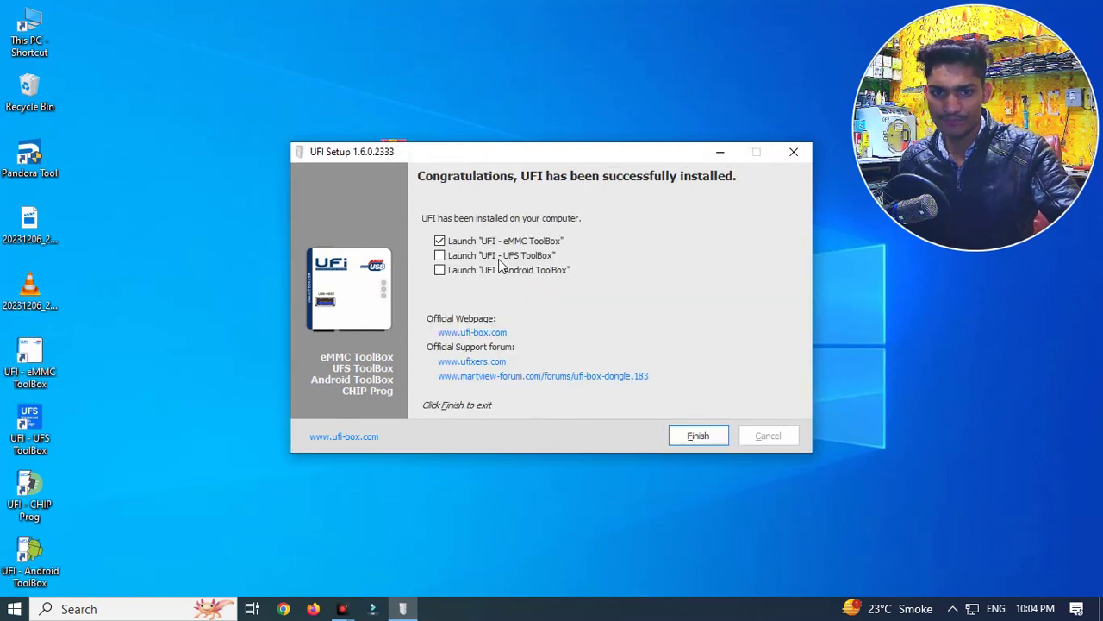
{"action": "left_click", "coordinate": [543, 248]}
{"action": "left_click", "coordinate": [513, 262]}
{"action": "left_click", "coordinate": [675, 434]}
{"action": "left_click", "coordinate": [674, 365]}
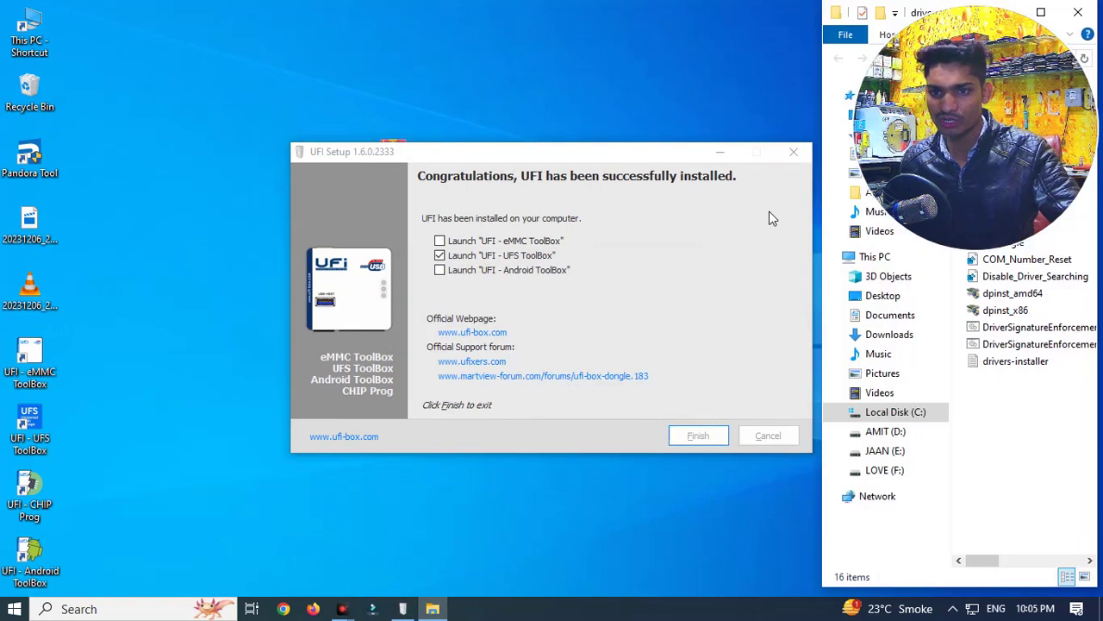
{"action": "left_click", "coordinate": [665, 366]}
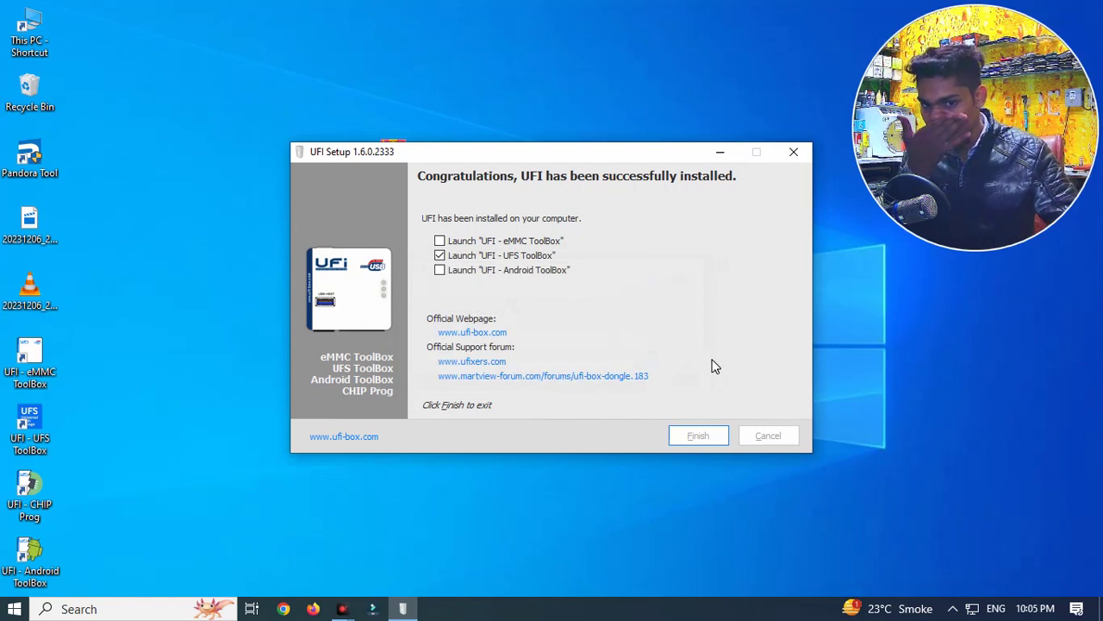
{"action": "right_click", "coordinate": [510, 104]}
{"action": "left_click", "coordinate": [539, 148]}
{"action": "right_click", "coordinate": [492, 64]}
{"action": "left_click", "coordinate": [514, 111]}
{"action": "right_click", "coordinate": [450, 31]}
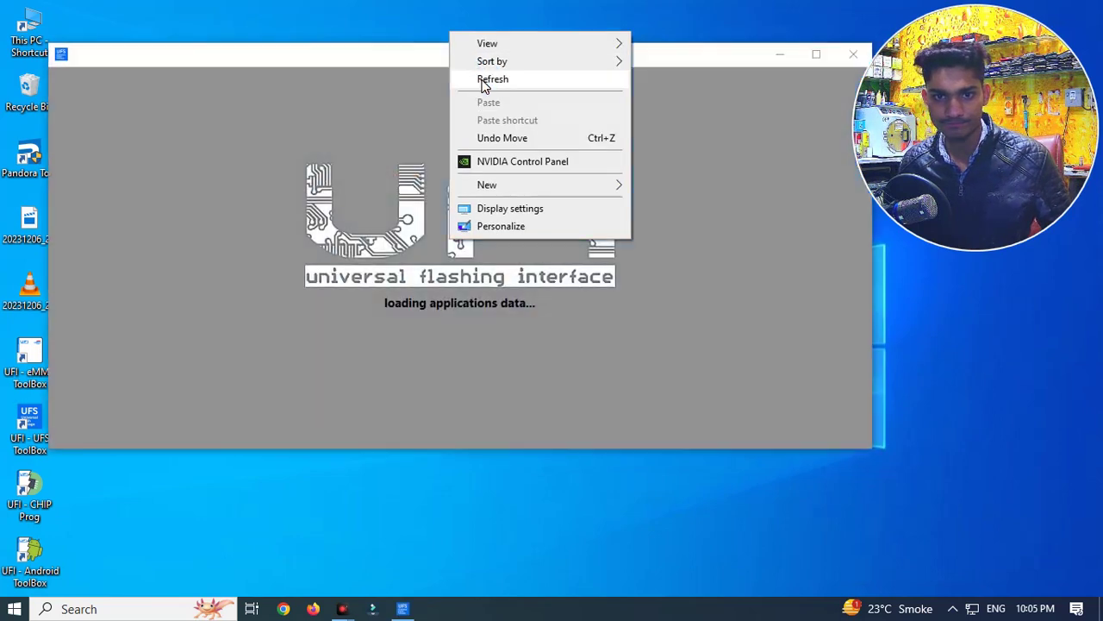
{"action": "left_click", "coordinate": [481, 74]}
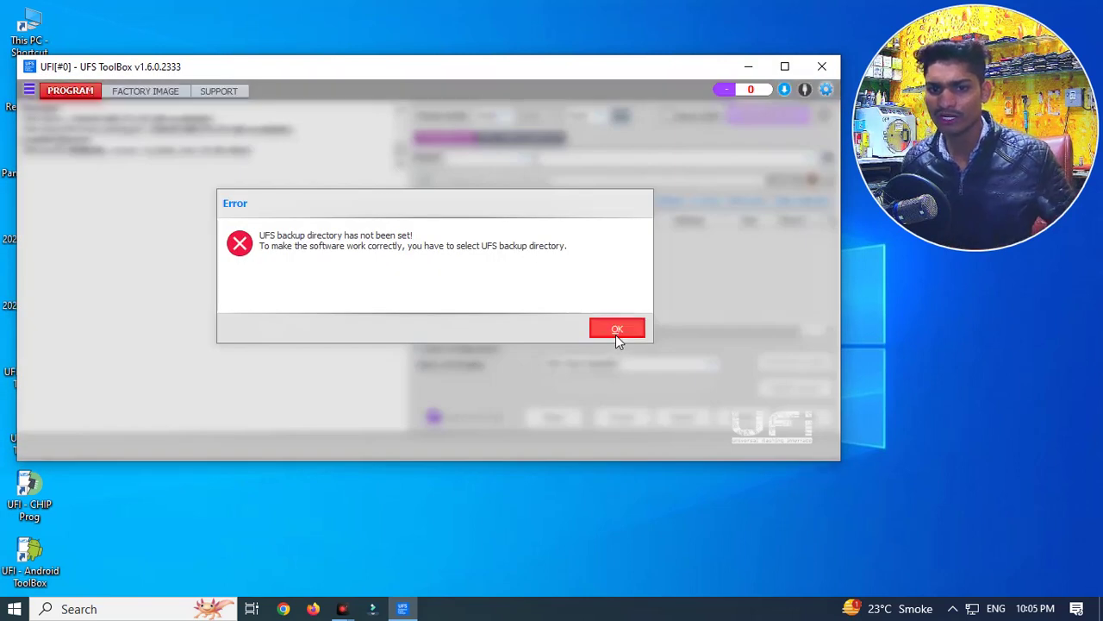
Get past the UFS backup directory prompt and close the software update notice in the UFS ToolBox.
{"action": "left_click", "coordinate": [616, 334]}
{"action": "left_click", "coordinate": [636, 402]}
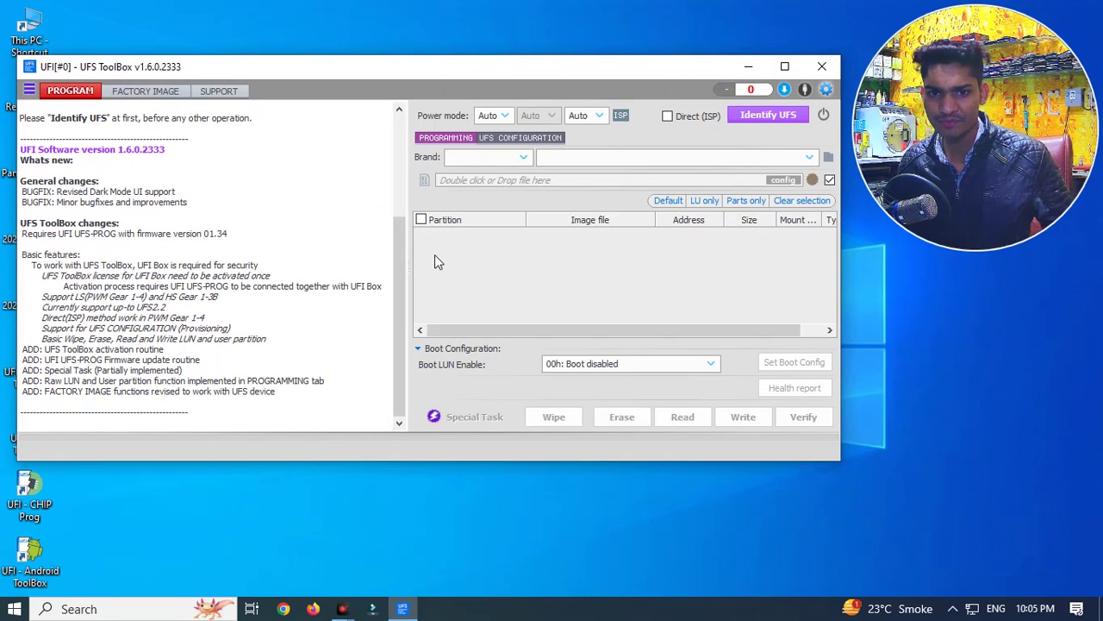
{"action": "scroll", "coordinate": [318, 273], "scroll_direction": "up", "scroll_amount": 5}
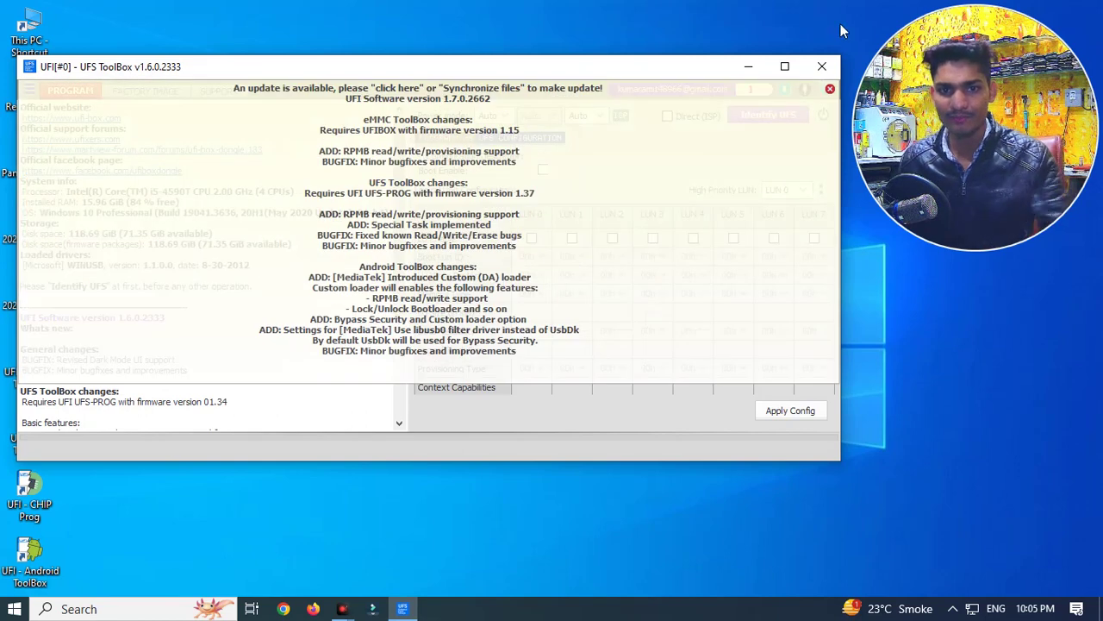
{"action": "left_click", "coordinate": [830, 91]}
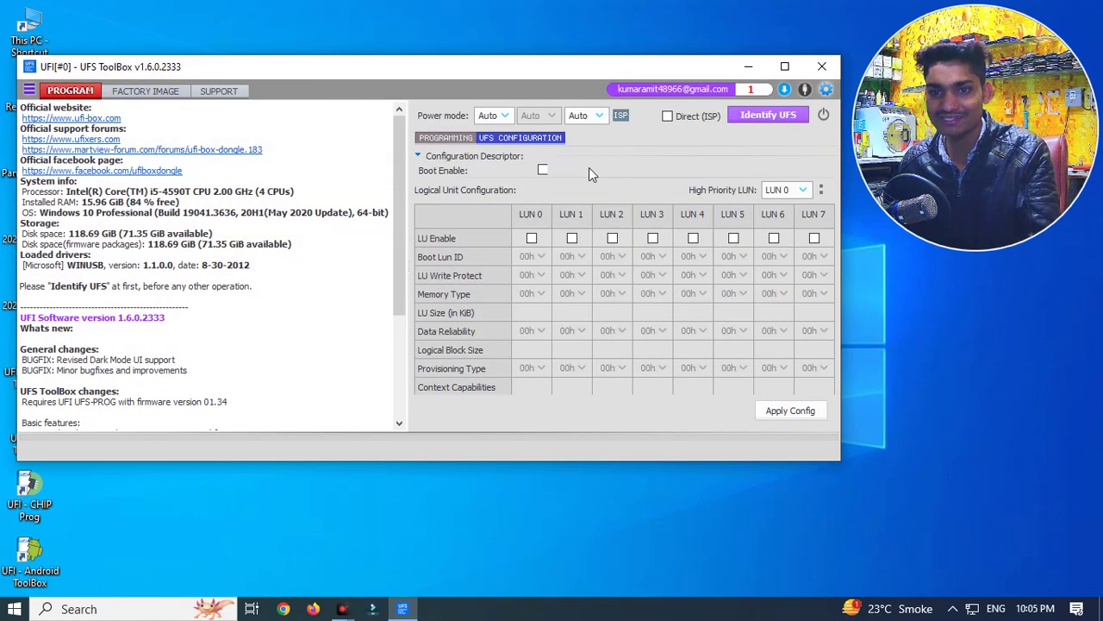
View the UFS ToolBox's Programming page and close the program, returning to a refreshed desktop.
{"action": "left_click", "coordinate": [452, 140]}
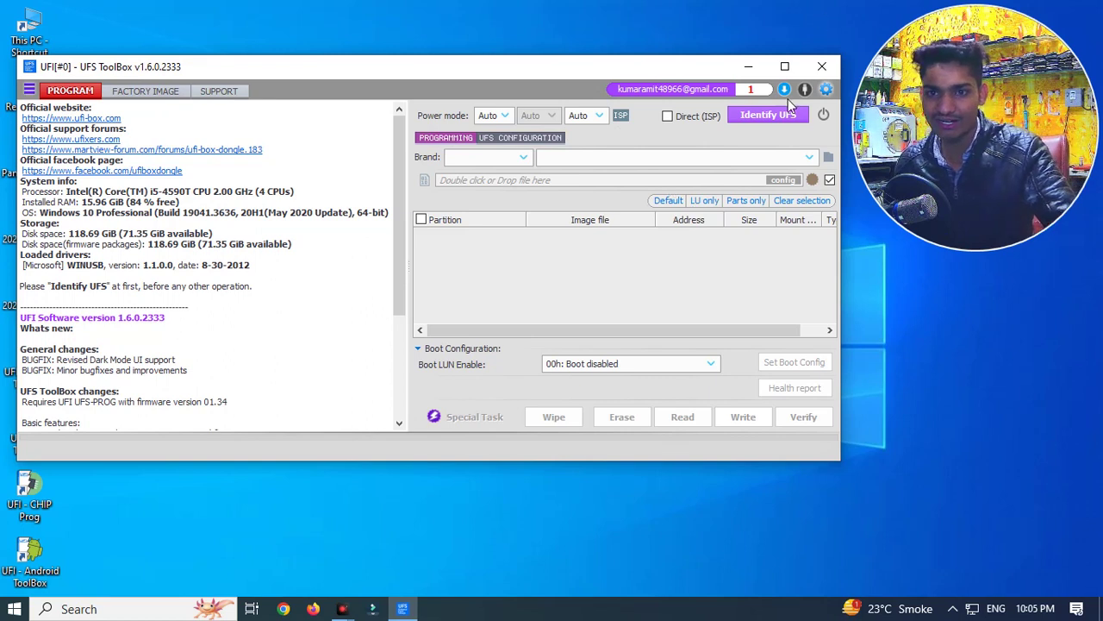
{"action": "left_click", "coordinate": [819, 67]}
{"action": "right_click", "coordinate": [395, 4]}
{"action": "left_click", "coordinate": [431, 47]}
{"action": "right_click", "coordinate": [143, 193]}
{"action": "left_click", "coordinate": [173, 239]}
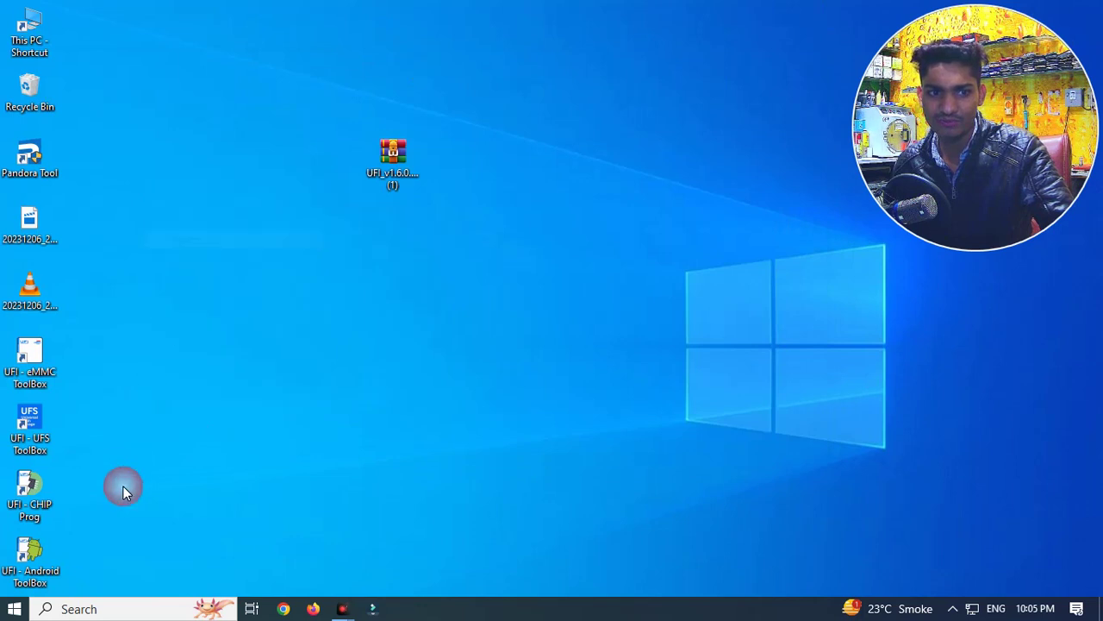
Launch the UFI Android ToolBox and get past the data package directory prompt, keeping the default path settings.
{"action": "double_click", "coordinate": [41, 553]}
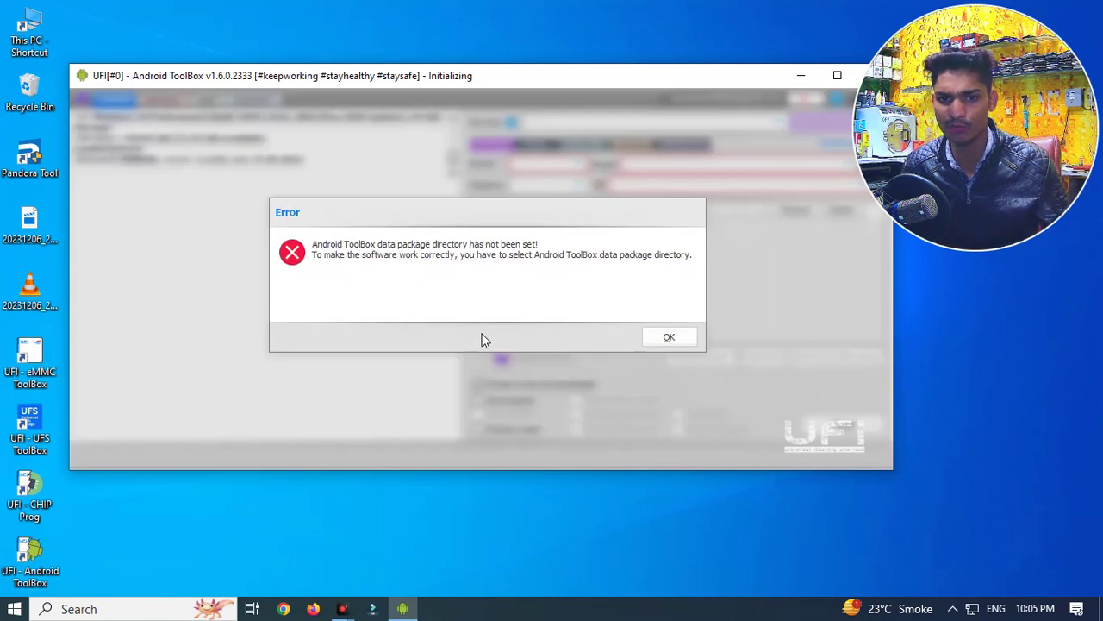
{"action": "left_click", "coordinate": [666, 339]}
{"action": "left_click", "coordinate": [695, 409]}
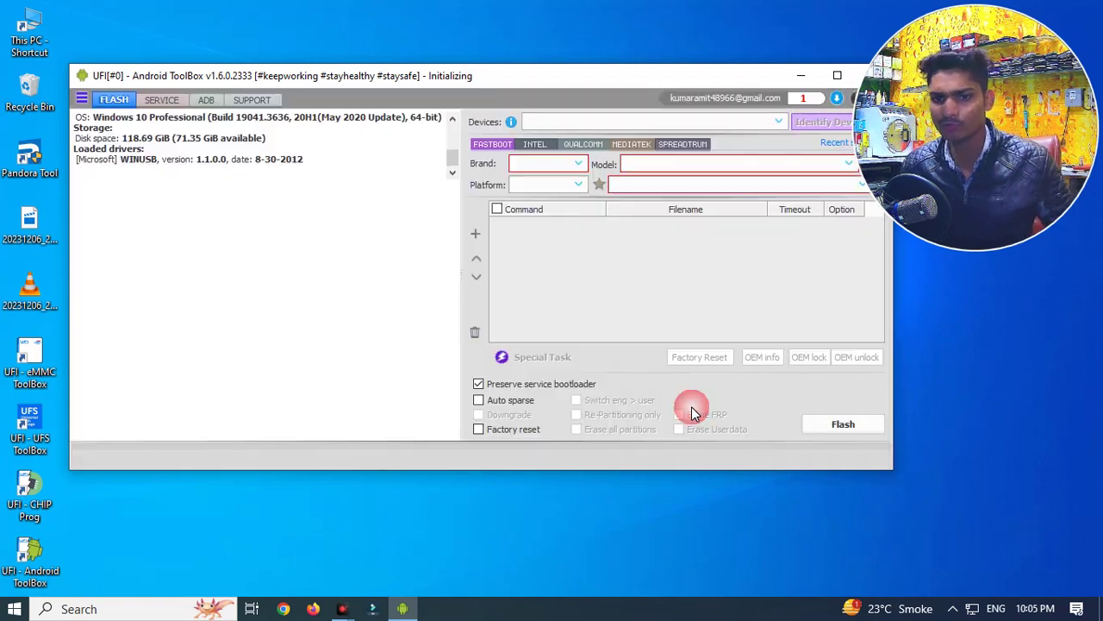
Step through the Android ToolBox's introductory tour to its end and dismiss the software update notice.
{"action": "left_click", "coordinate": [549, 285]}
{"action": "left_click", "coordinate": [549, 285]}
{"action": "left_click", "coordinate": [548, 285]}
{"action": "left_click", "coordinate": [549, 285]}
{"action": "left_click", "coordinate": [548, 286]}
{"action": "left_click", "coordinate": [548, 285]}
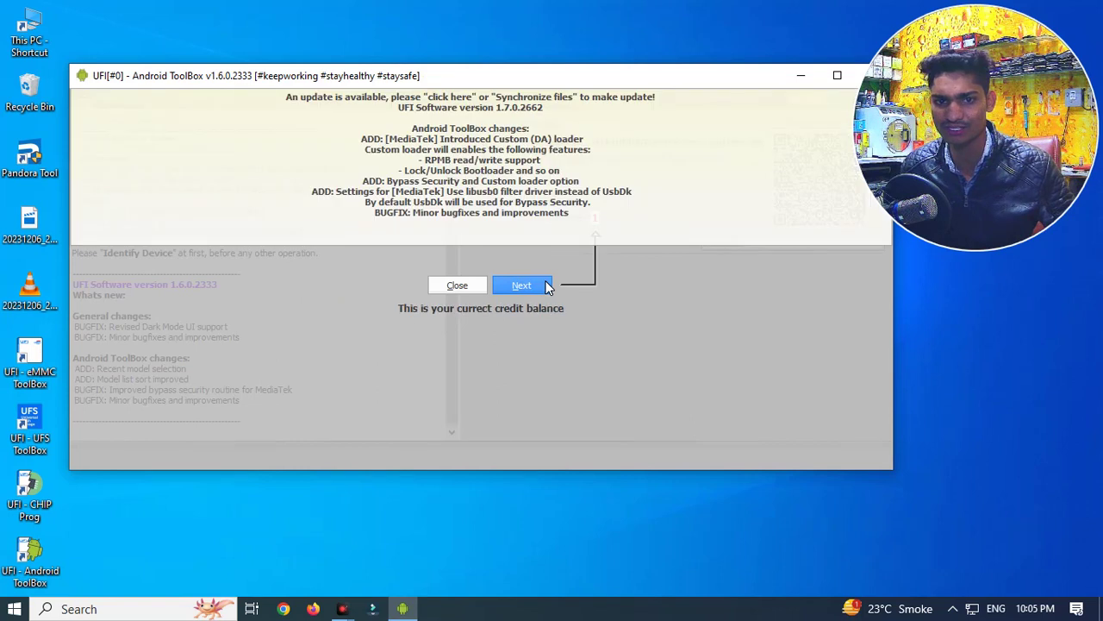
{"action": "left_click_drag", "start_coordinate": [881, 148], "coordinate": [797, 410]}
{"action": "left_click", "coordinate": [881, 96]}
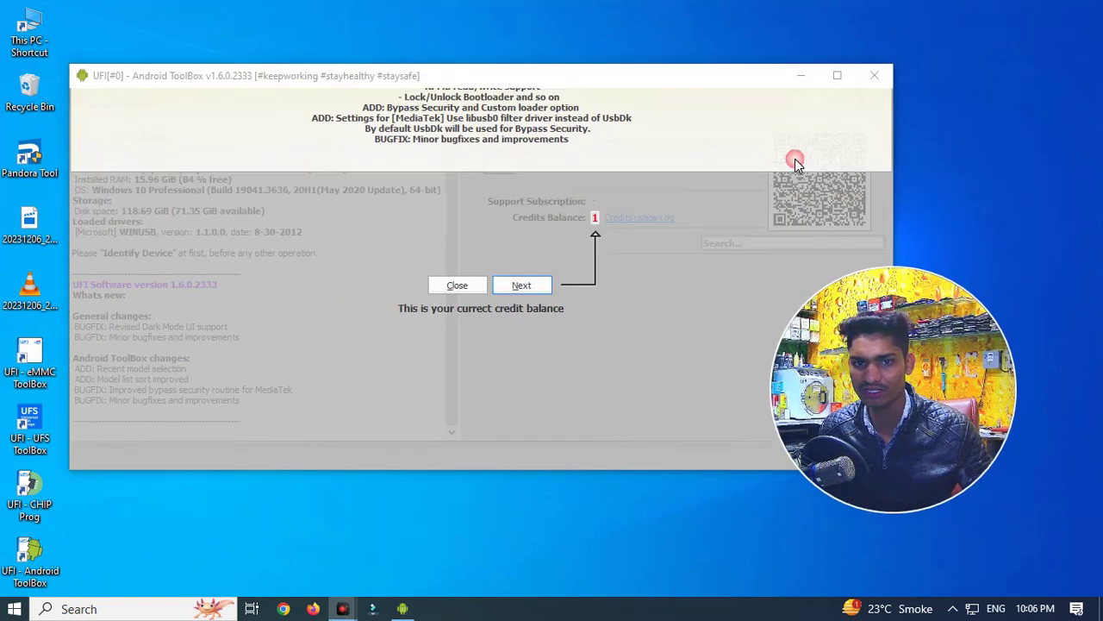
{"action": "left_click", "coordinate": [541, 285]}
{"action": "left_click", "coordinate": [539, 282]}
{"action": "left_click_drag", "start_coordinate": [892, 344], "coordinate": [910, 110]}
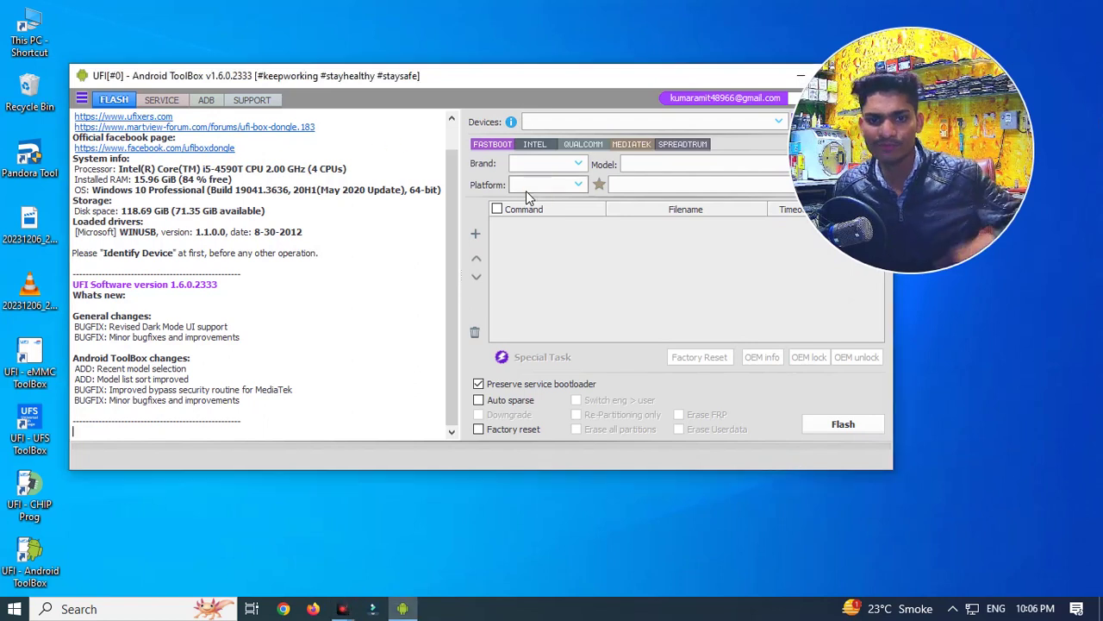
Examine the Android ToolBox's supported brand list and its Intel, Qualcomm and Spreadtrum flashing pages.
{"action": "left_click", "coordinate": [543, 163]}
{"action": "scroll", "coordinate": [561, 259], "scroll_direction": "down", "scroll_amount": 6}
{"action": "scroll", "coordinate": [554, 294], "scroll_direction": "down", "scroll_amount": 5}
{"action": "left_click", "coordinate": [543, 164]}
{"action": "left_click", "coordinate": [535, 143]}
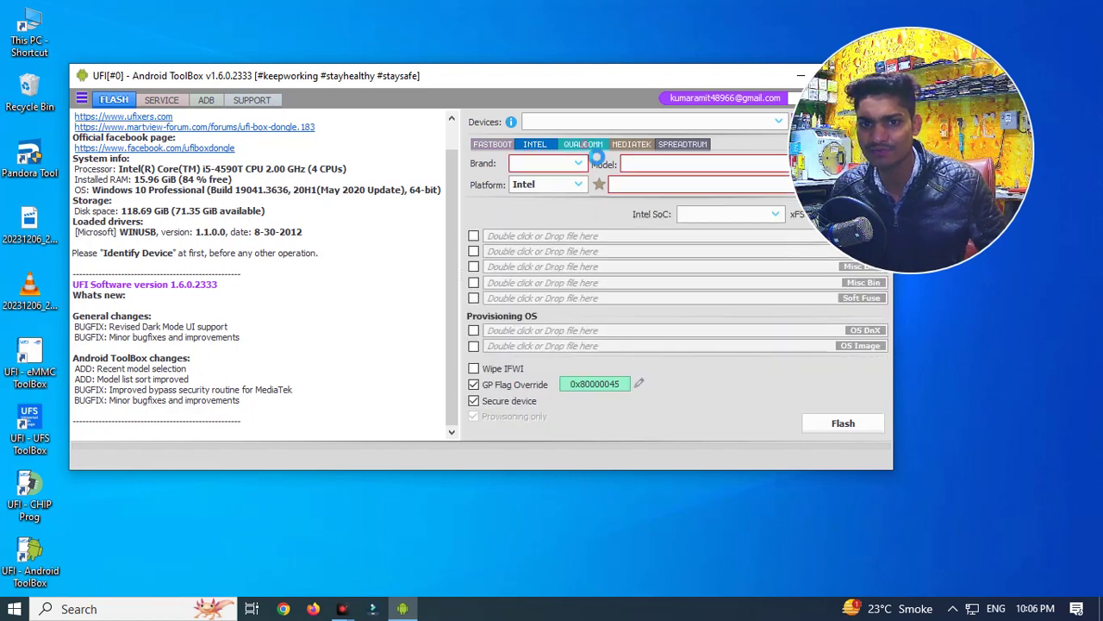
{"action": "left_click", "coordinate": [586, 145]}
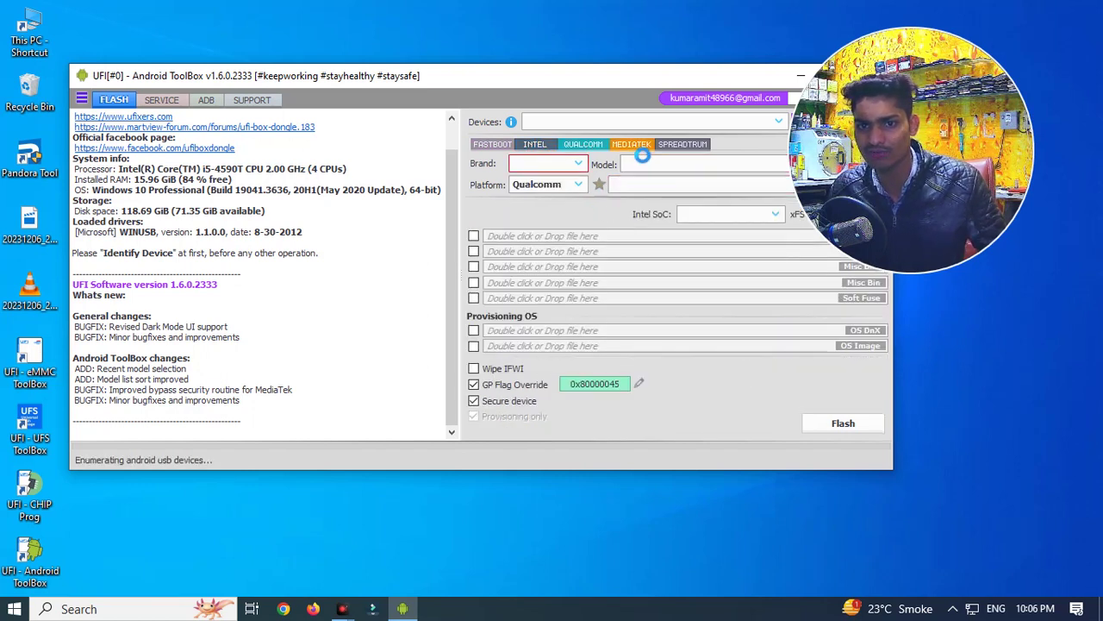
{"action": "left_click", "coordinate": [683, 144]}
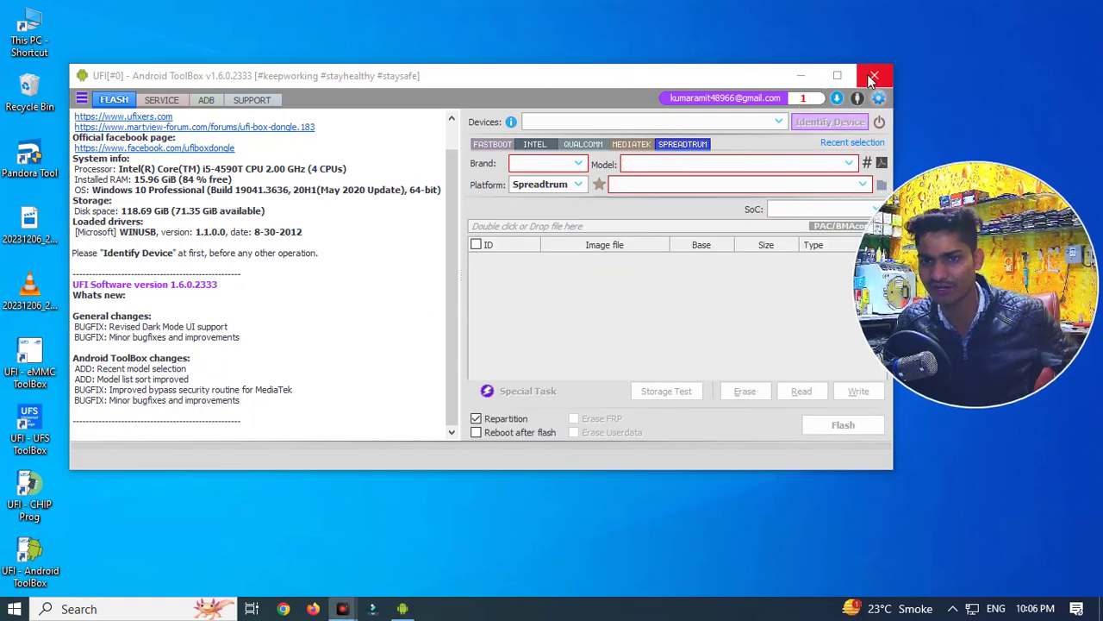
{"action": "left_click", "coordinate": [565, 166]}
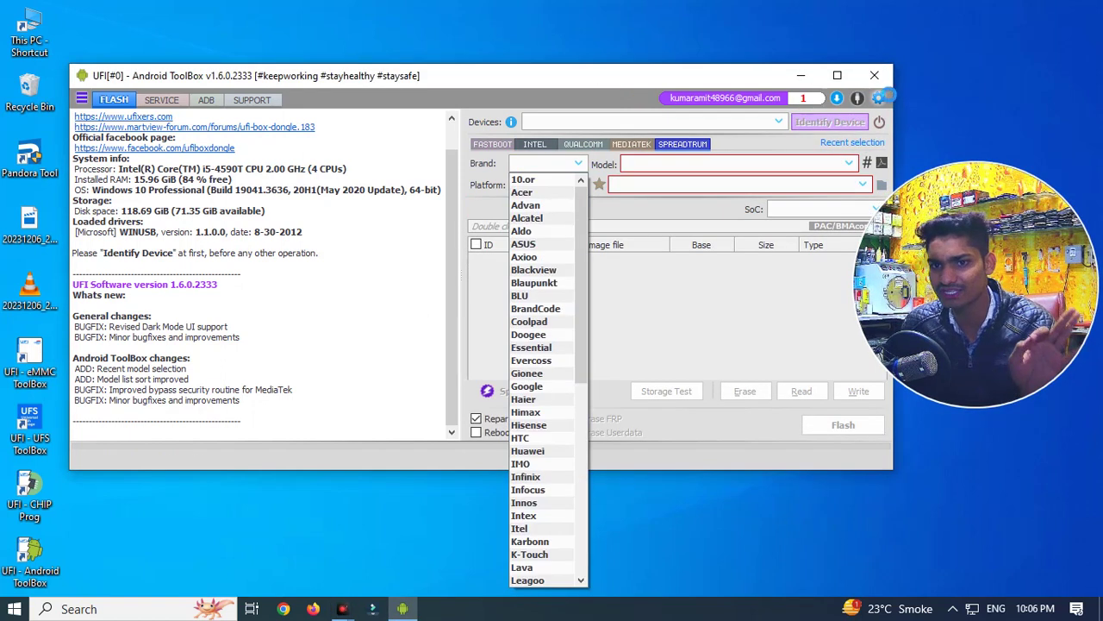
Close the Android ToolBox and refresh the desktop.
{"action": "left_click", "coordinate": [879, 76]}
{"action": "right_click", "coordinate": [367, 28]}
{"action": "left_click", "coordinate": [406, 74]}
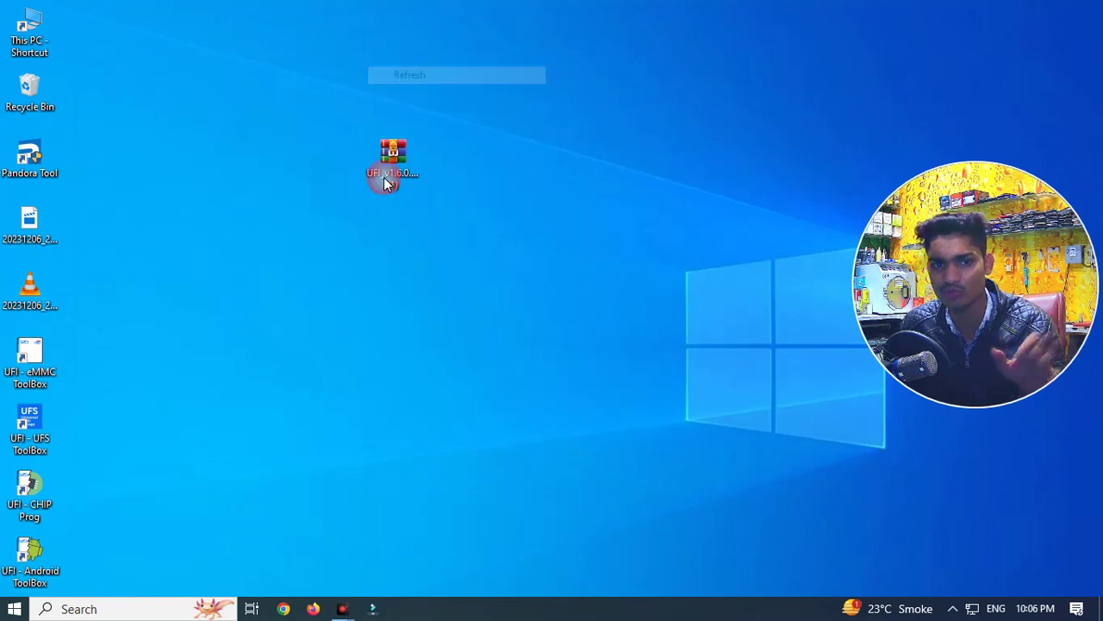
Launch the UFI eMMC ToolBox, accept the default backup directory C:\UFI\files\eMMC, and close the software update notice.
{"action": "double_click", "coordinate": [39, 362]}
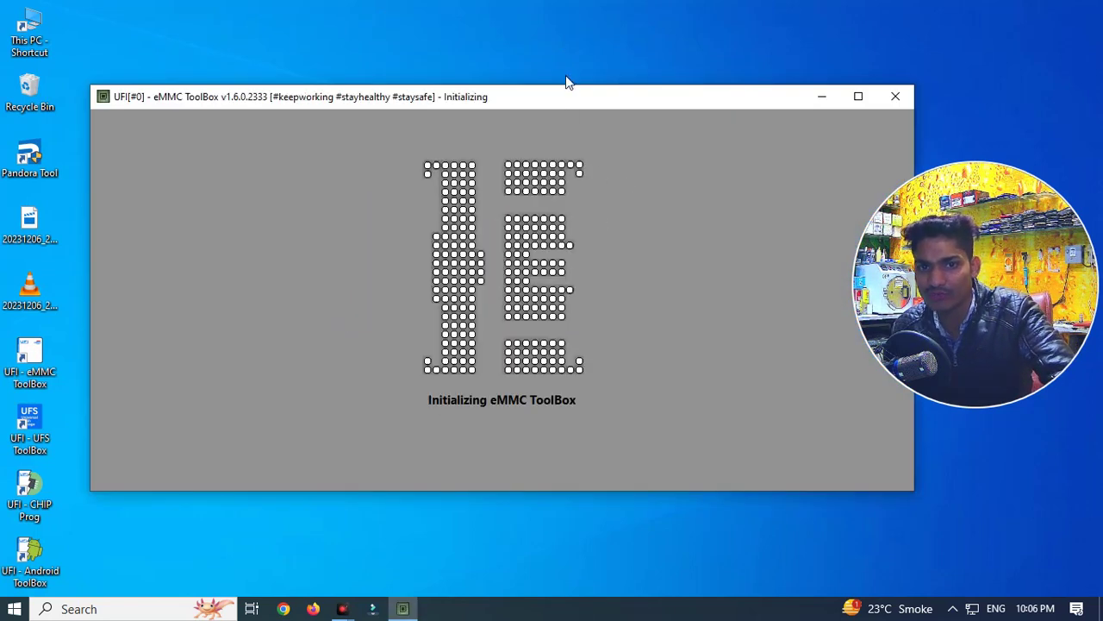
{"action": "left_click", "coordinate": [527, 41]}
{"action": "left_click", "coordinate": [584, 297]}
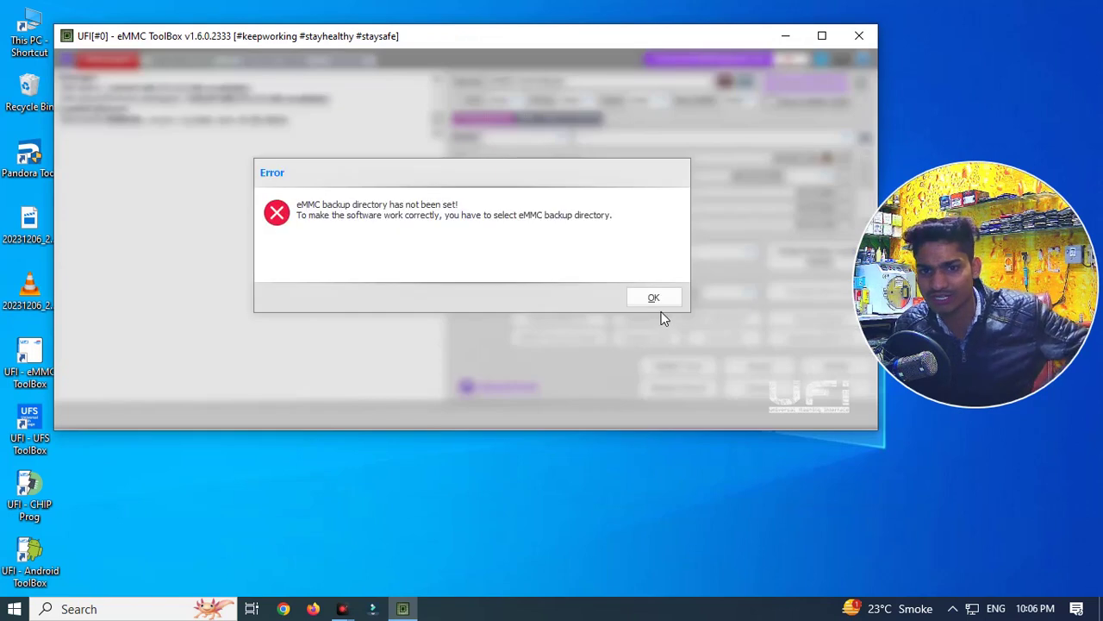
{"action": "left_click", "coordinate": [669, 304]}
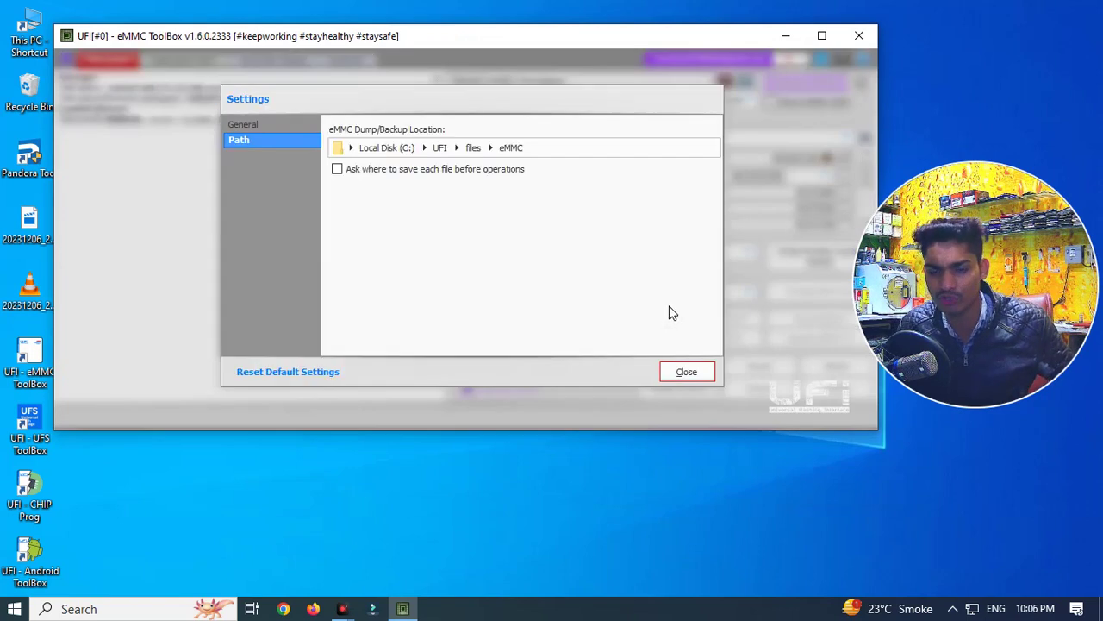
{"action": "left_click", "coordinate": [704, 373]}
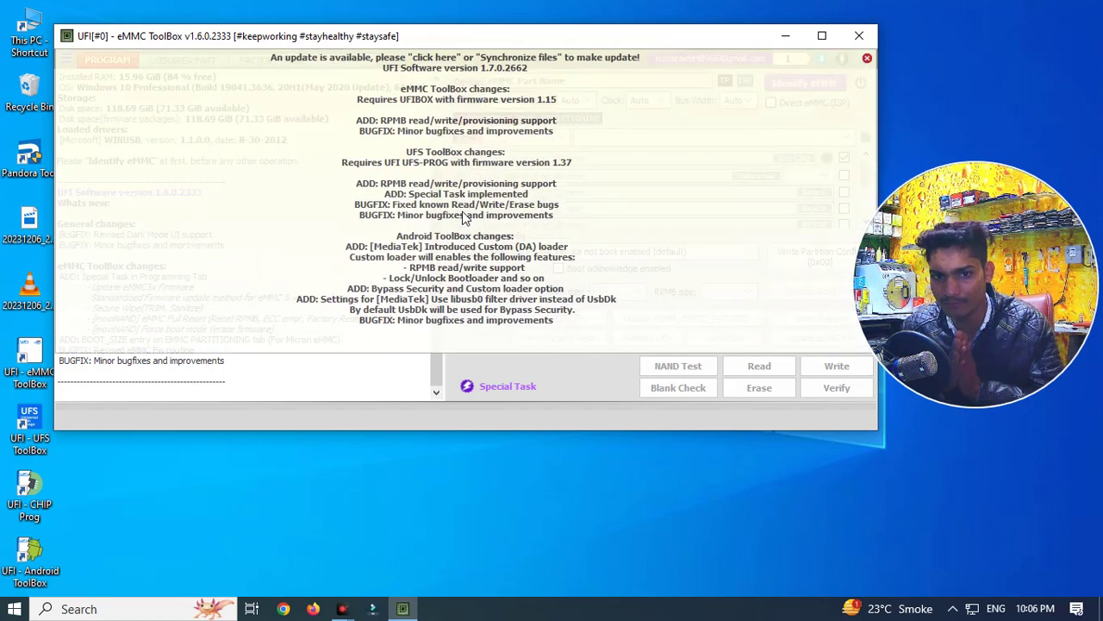
{"action": "left_click", "coordinate": [867, 59]}
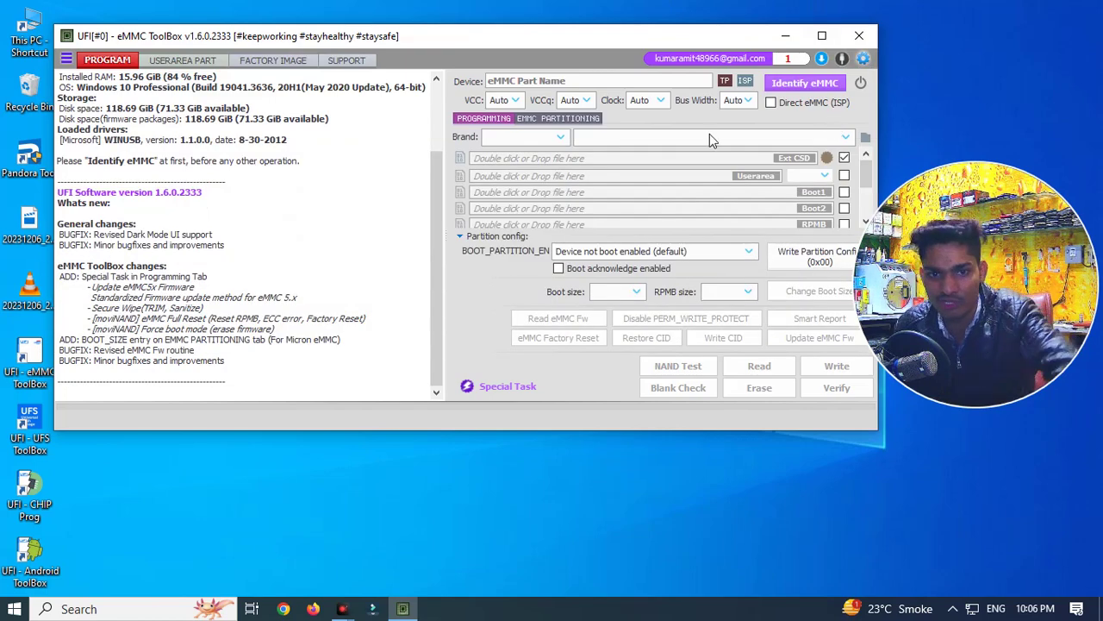
Close the eMMC ToolBox and return to the desktop.
{"action": "right_click", "coordinate": [366, 4]}
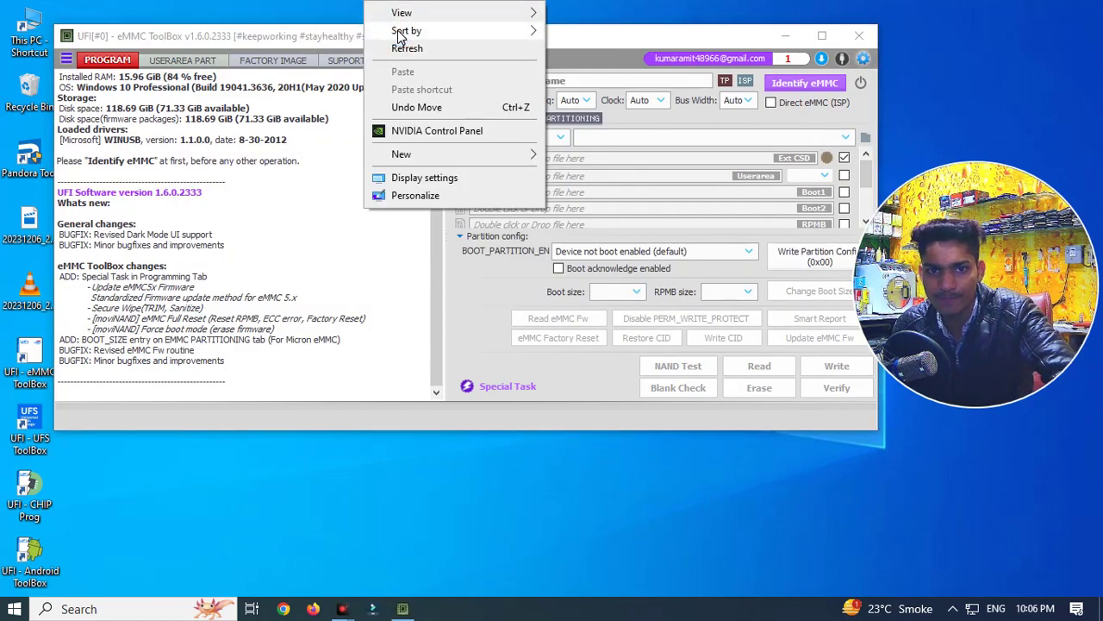
{"action": "left_click", "coordinate": [424, 30]}
{"action": "right_click", "coordinate": [397, 2]}
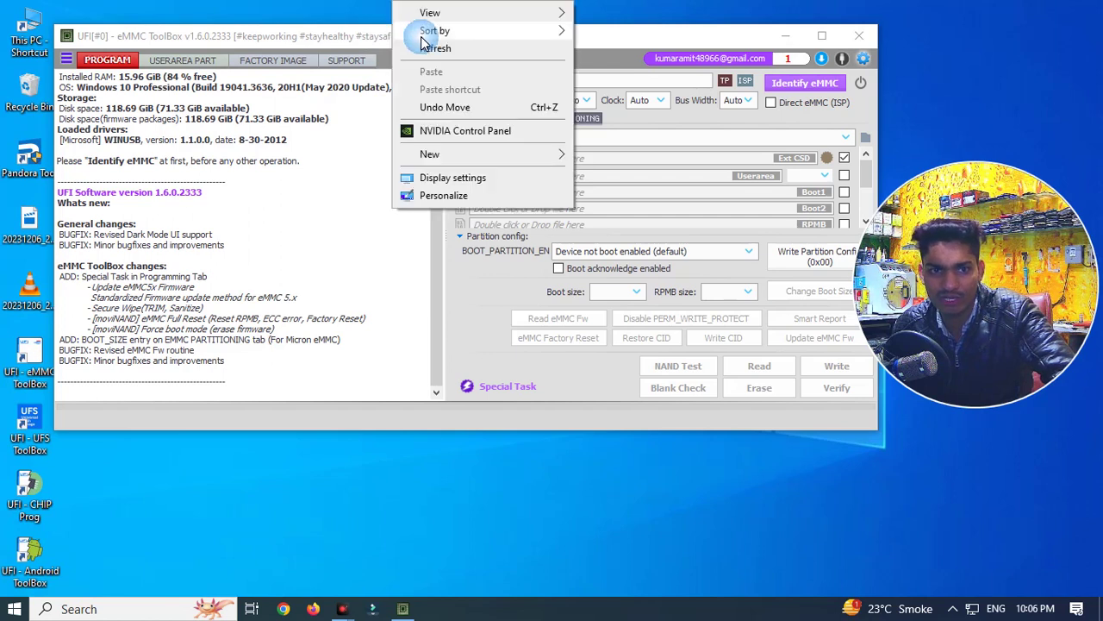
{"action": "left_click", "coordinate": [931, 33]}
{"action": "left_click", "coordinate": [860, 37]}
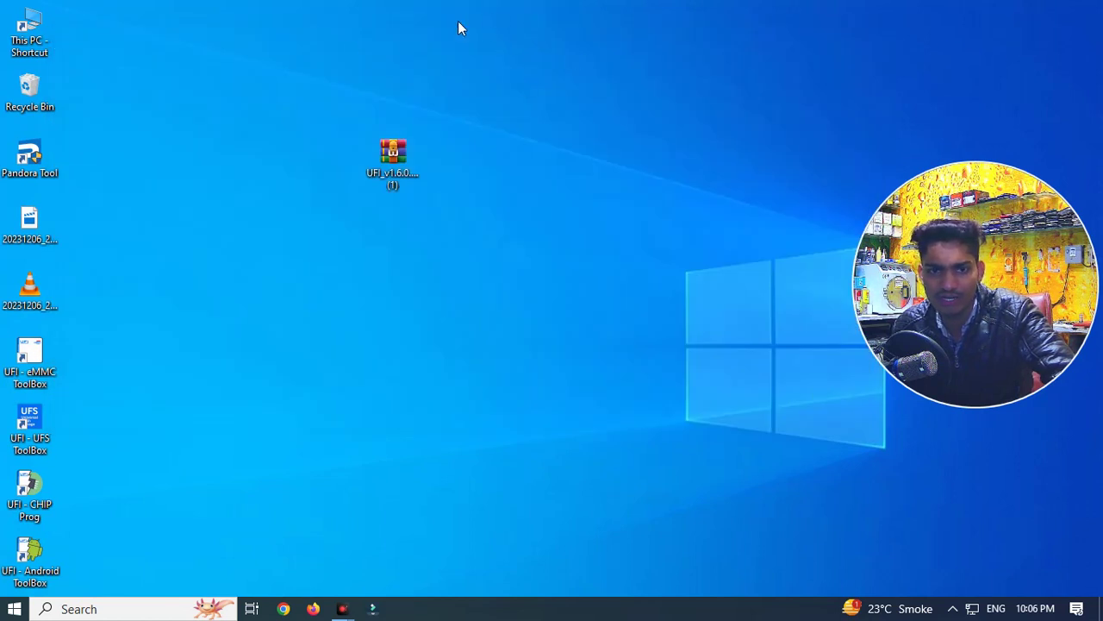
{"action": "right_click", "coordinate": [460, 32]}
{"action": "right_click", "coordinate": [475, 5]}
{"action": "right_click", "coordinate": [443, 3]}
{"action": "left_click", "coordinate": [476, 47]}
{"action": "right_click", "coordinate": [427, 4]}
{"action": "left_click", "coordinate": [475, 52]}
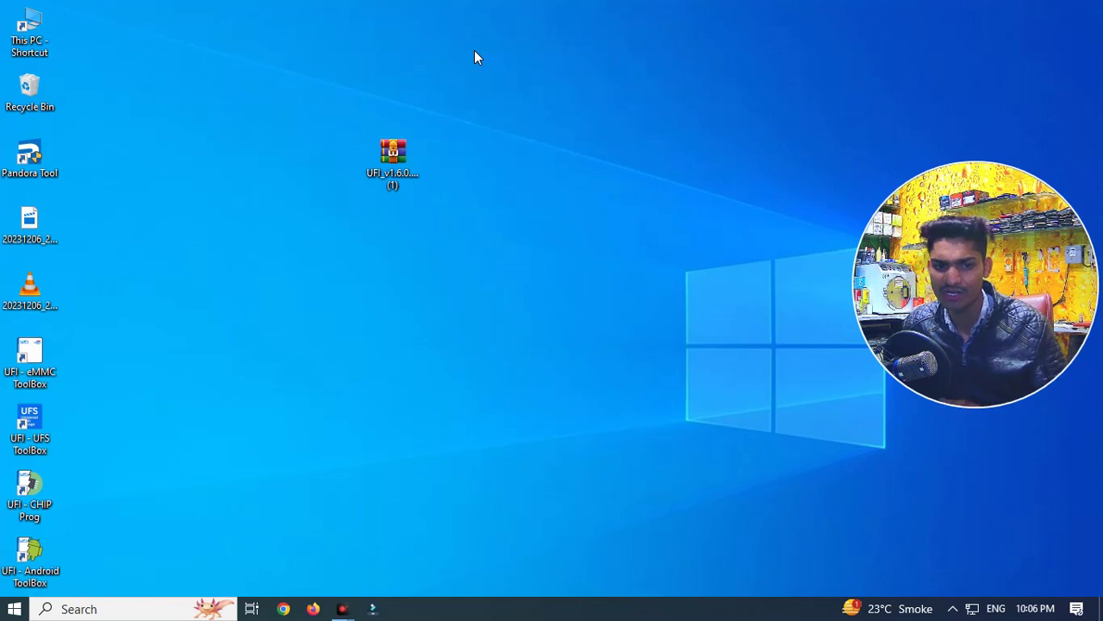